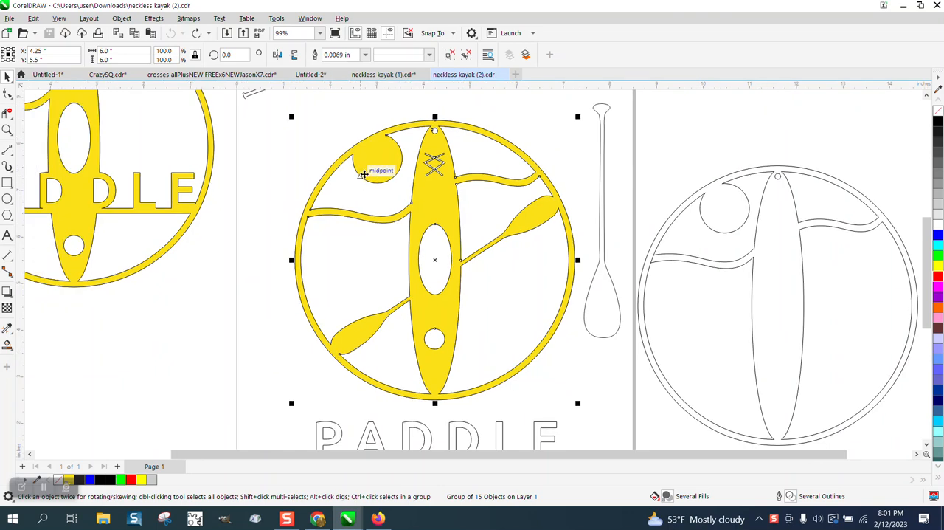
Remove the yellow fill from the middle kayak ornament group and give it a red Hairline outline
{"action": "left_click", "coordinate": [528, 131]}
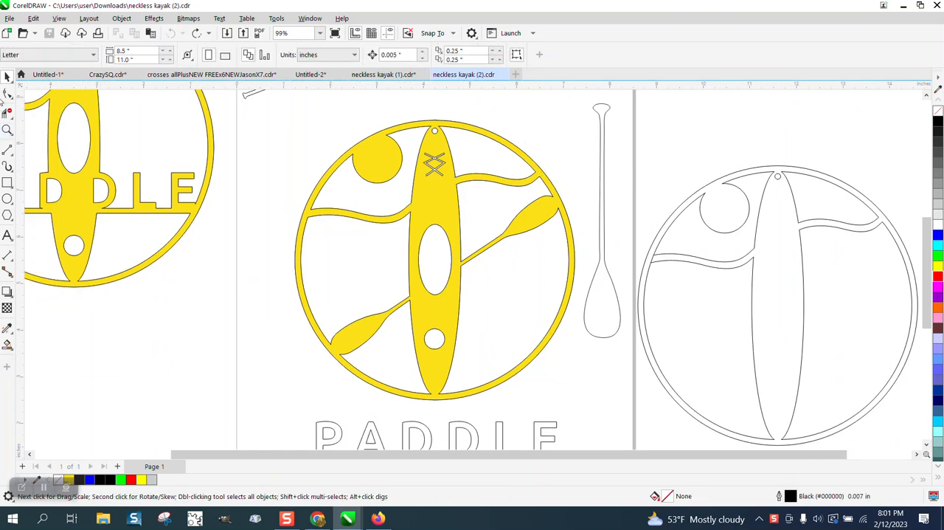
{"action": "left_click", "coordinate": [429, 202]}
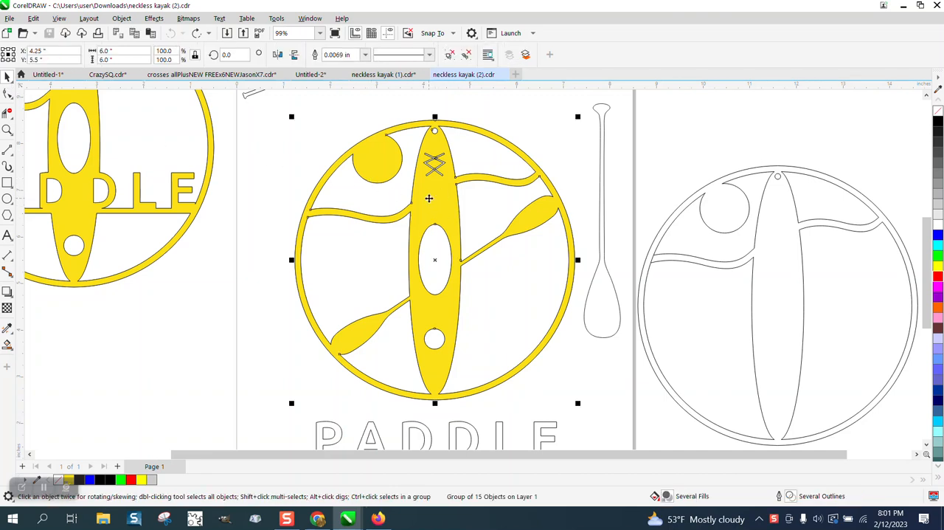
{"action": "left_click", "coordinate": [937, 111]}
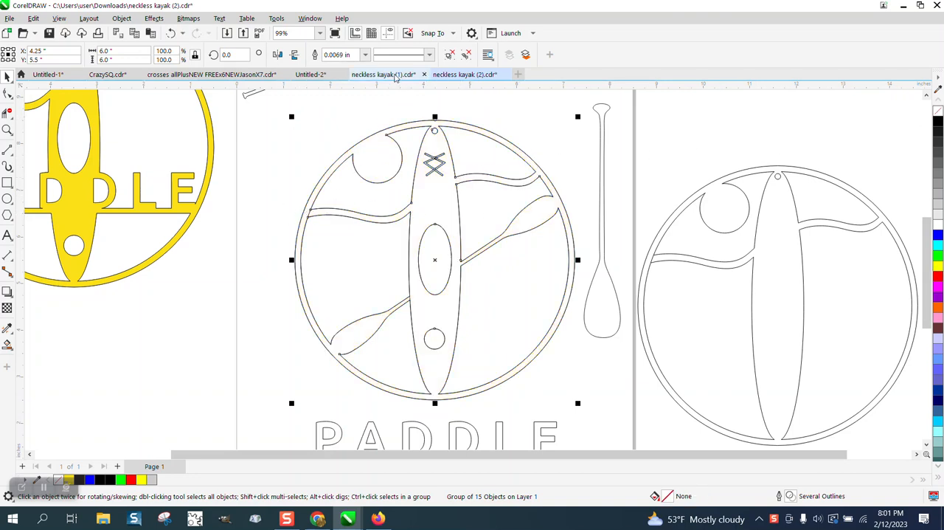
{"action": "left_click", "coordinate": [364, 54]}
{"action": "left_click", "coordinate": [343, 76]}
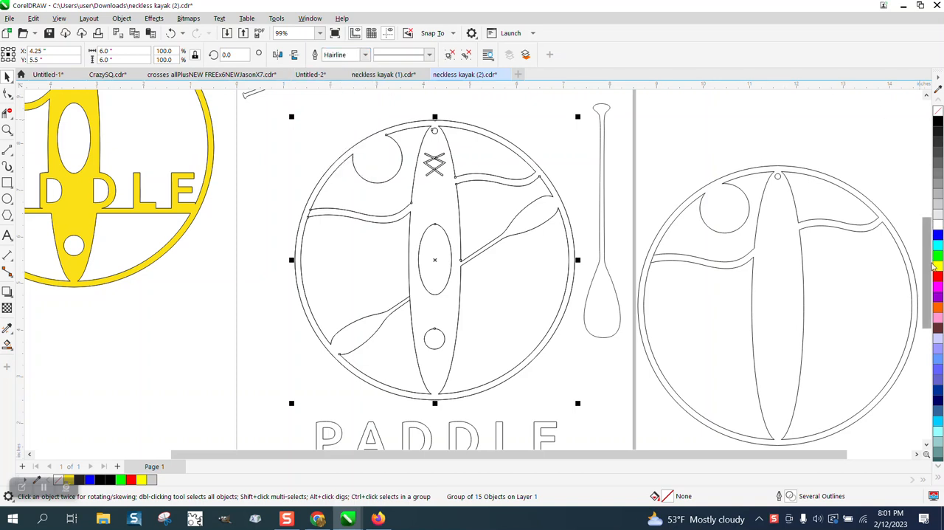
{"action": "right_click", "coordinate": [938, 275]}
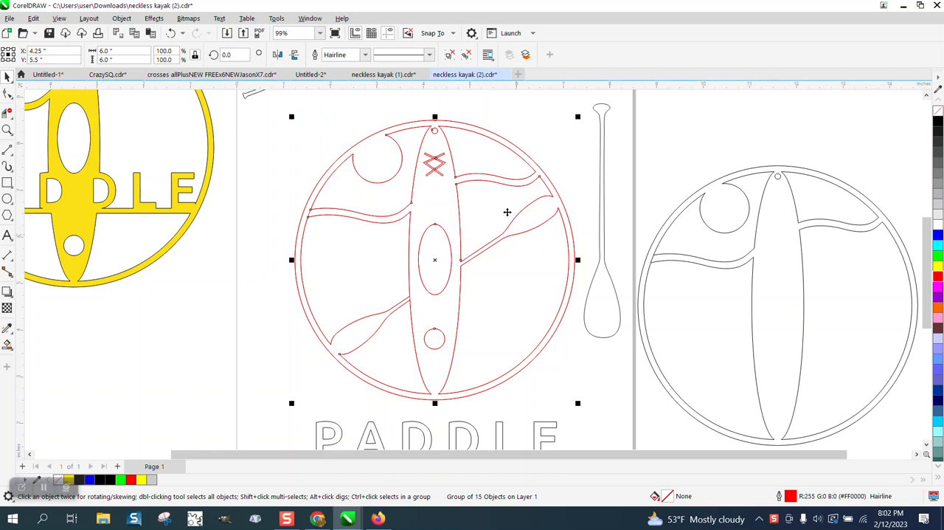
Fill the body of the red-outlined kayak ornament with black using Smart Fill
{"action": "left_click", "coordinate": [7, 129]}
{"action": "left_click_drag", "start_coordinate": [383, 262], "coordinate": [478, 318]}
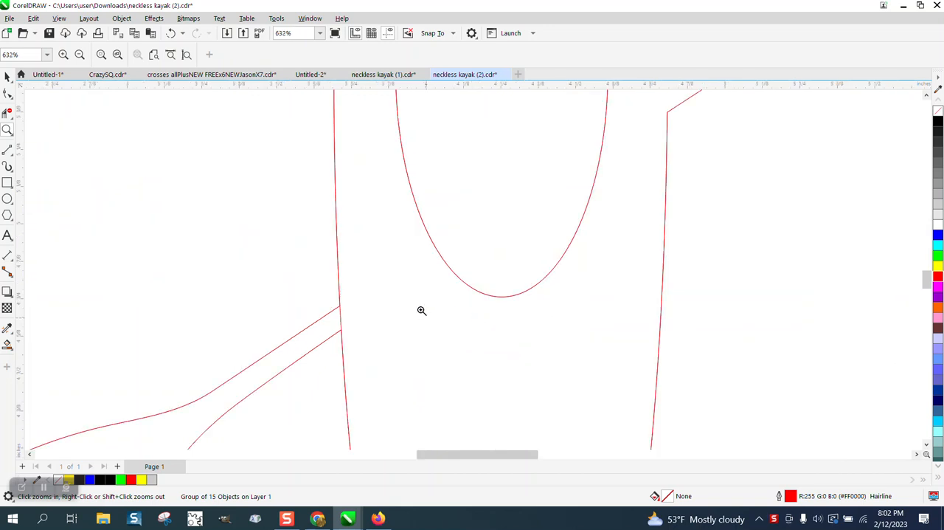
{"action": "left_click", "coordinate": [7, 113]}
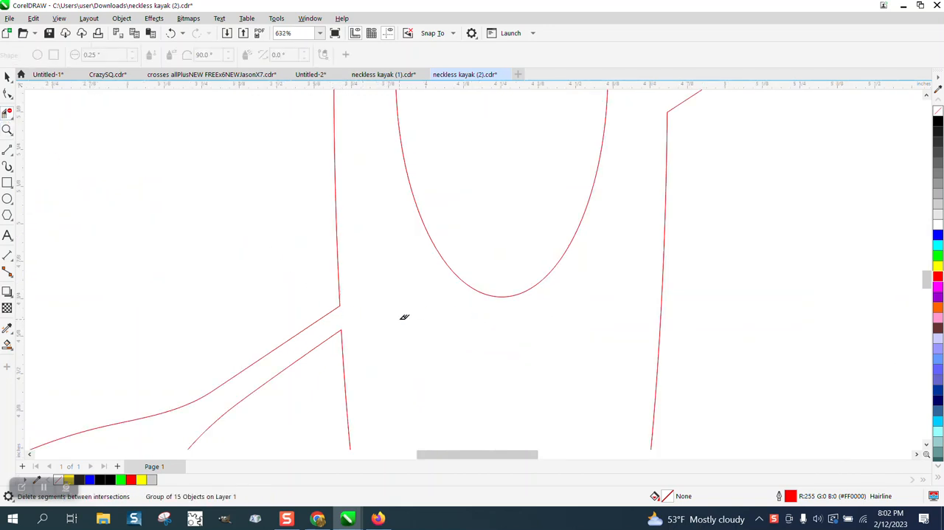
{"action": "scroll", "coordinate": [403, 318], "scroll_direction": "down", "scroll_amount": 5}
{"action": "scroll", "coordinate": [318, 258], "scroll_direction": "down", "scroll_amount": 1}
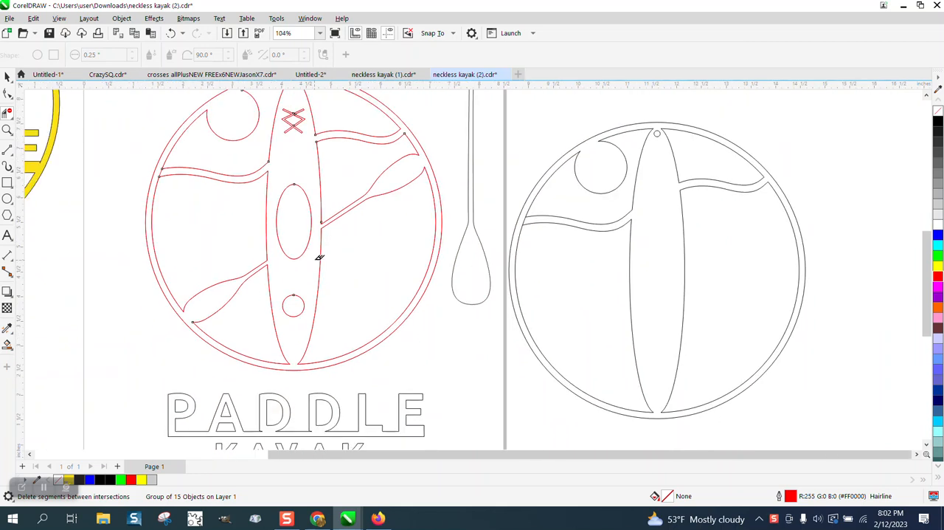
{"action": "left_click", "coordinate": [8, 346]}
{"action": "left_click", "coordinate": [297, 337]}
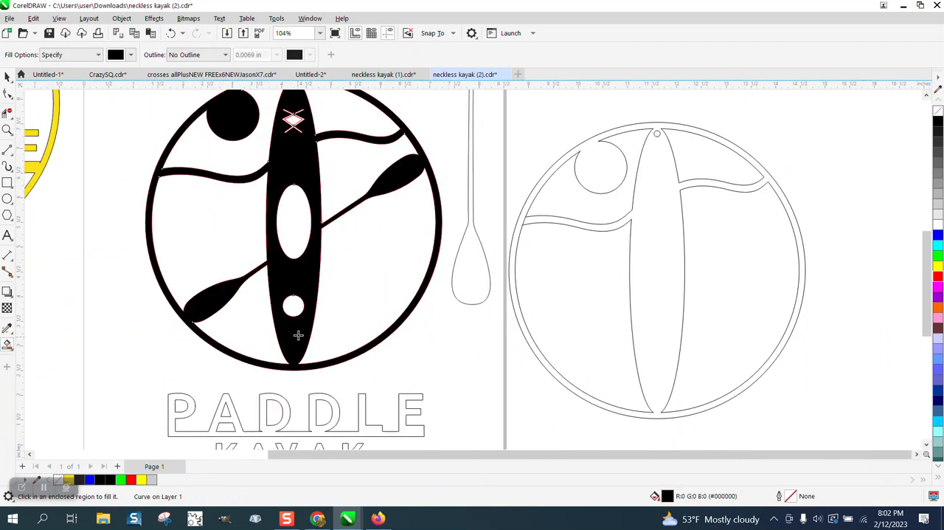
Inspect the crossed lacing cutout on the kayak's bow and undo the black fill
{"action": "left_click", "coordinate": [7, 129]}
{"action": "left_click_drag", "start_coordinate": [267, 102], "coordinate": [362, 146]}
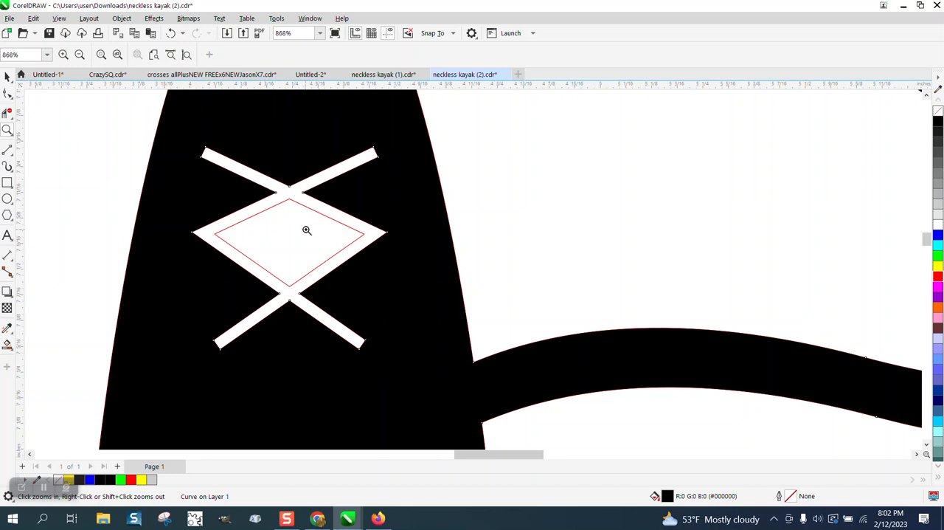
{"action": "scroll", "coordinate": [299, 226], "scroll_direction": "down", "scroll_amount": 1}
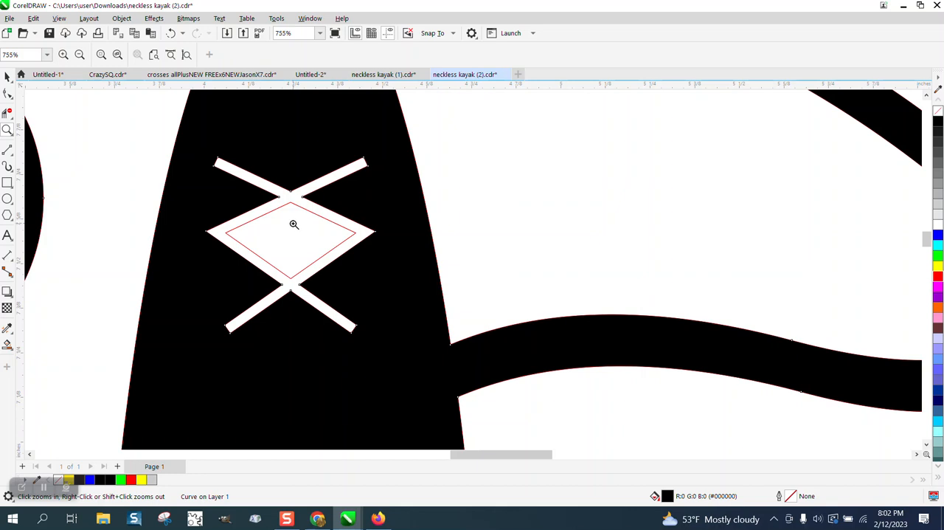
{"action": "scroll", "coordinate": [294, 225], "scroll_direction": "down", "scroll_amount": 2}
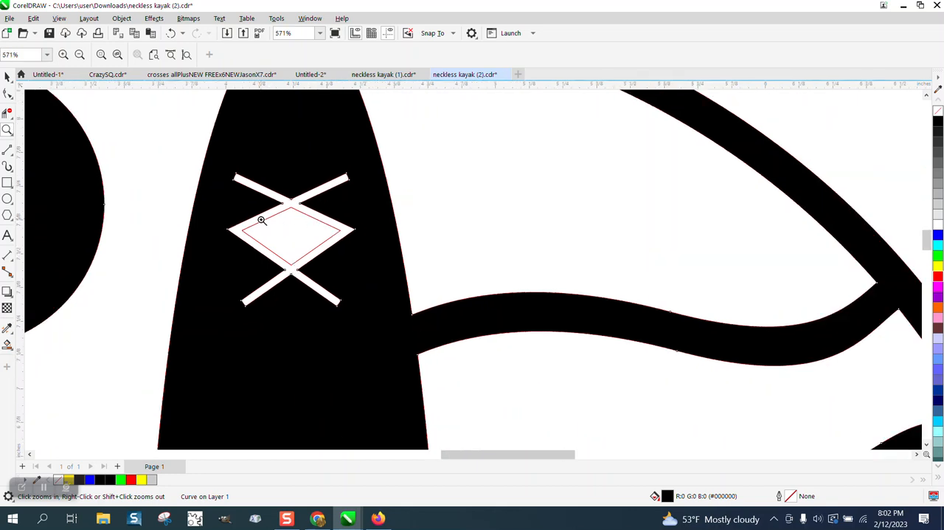
{"action": "left_click", "coordinate": [8, 76]}
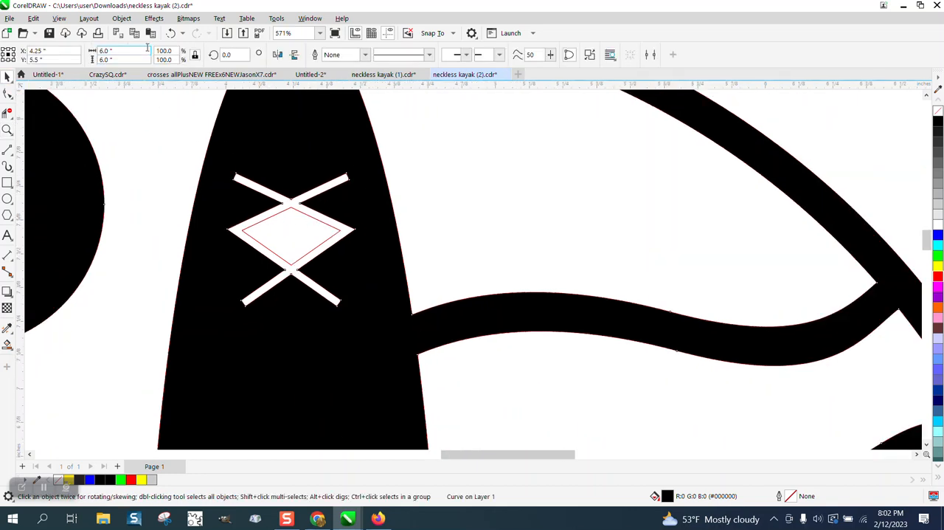
{"action": "left_click", "coordinate": [171, 34]}
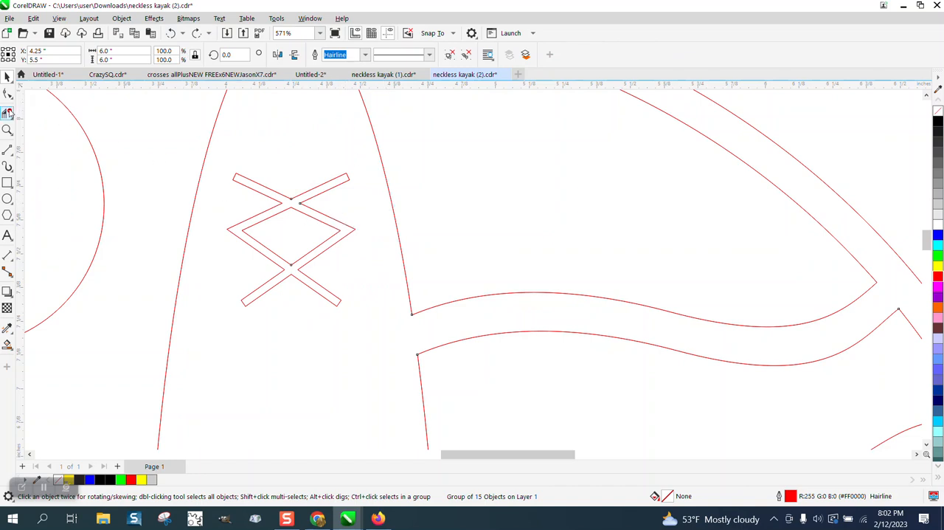
Delete the four edges of the lacing's inner diamond with Virtual Segment Delete
{"action": "left_click", "coordinate": [298, 211]}
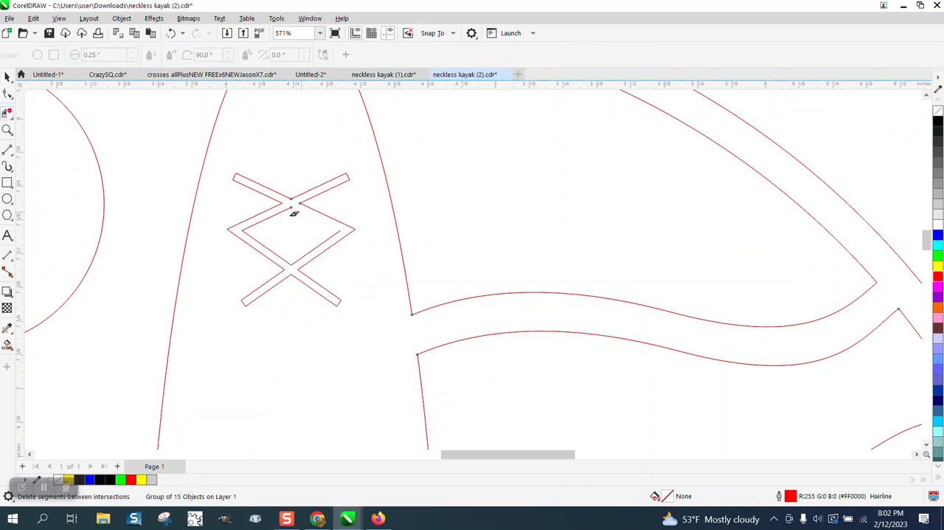
{"action": "left_click", "coordinate": [283, 207]}
{"action": "left_click", "coordinate": [325, 237]}
{"action": "left_click", "coordinate": [285, 256]}
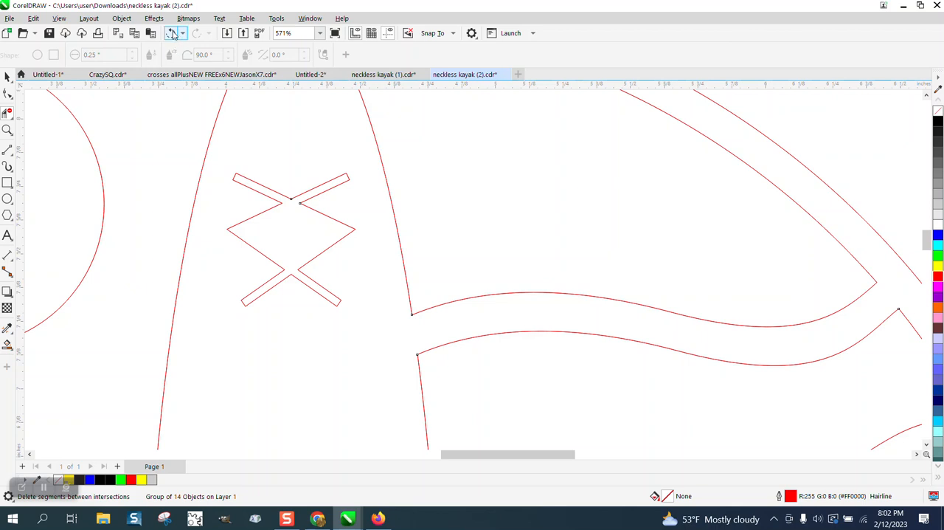
Undo the four edge deletions on the lacing's inner diamond
{"action": "left_click", "coordinate": [171, 33]}
{"action": "left_click", "coordinate": [171, 33]}
{"action": "left_click", "coordinate": [171, 33]}
{"action": "left_click", "coordinate": [172, 33]}
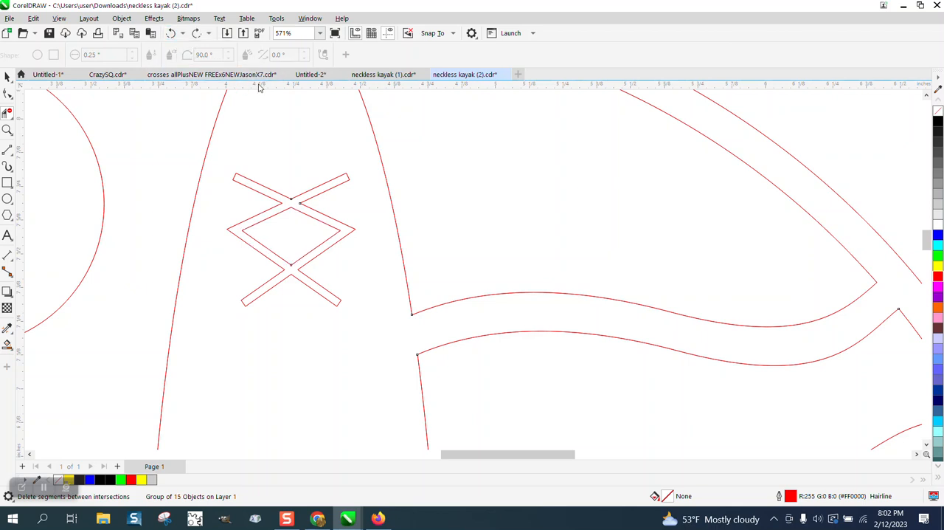
Draw a horizontal 2-point line about 0.476 in long between the lacing diamond's outer corners and set its width to Hairline
{"action": "left_click", "coordinate": [13, 155]}
{"action": "left_click", "coordinate": [59, 162]}
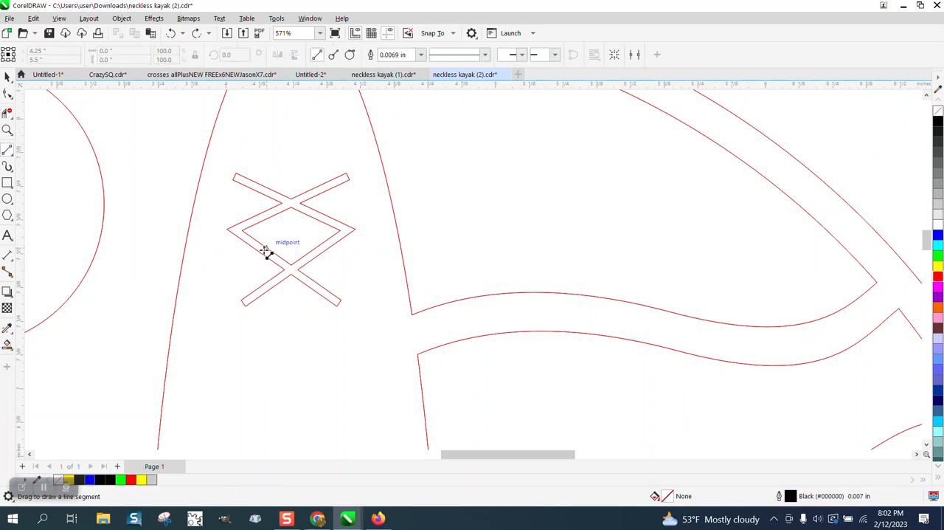
{"action": "left_click_drag", "start_coordinate": [228, 229], "coordinate": [355, 230]}
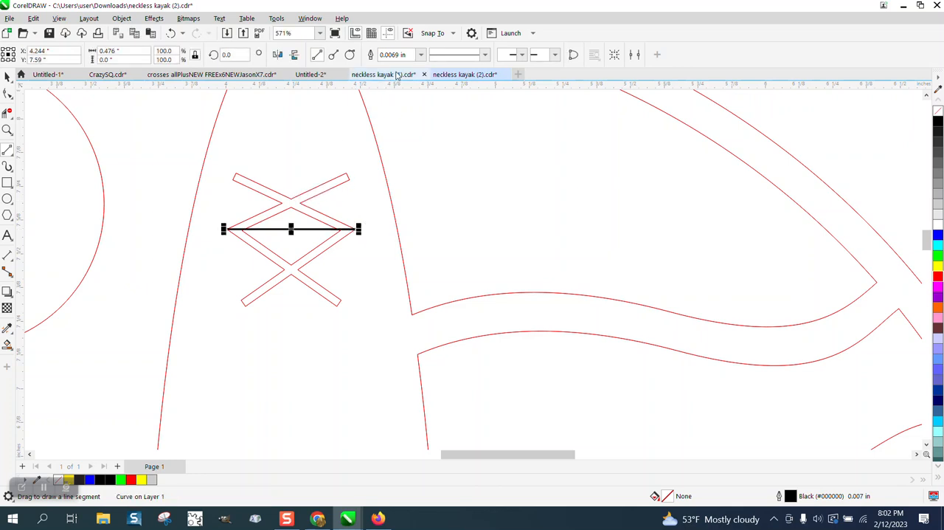
{"action": "left_click", "coordinate": [421, 55]}
{"action": "left_click", "coordinate": [388, 61]}
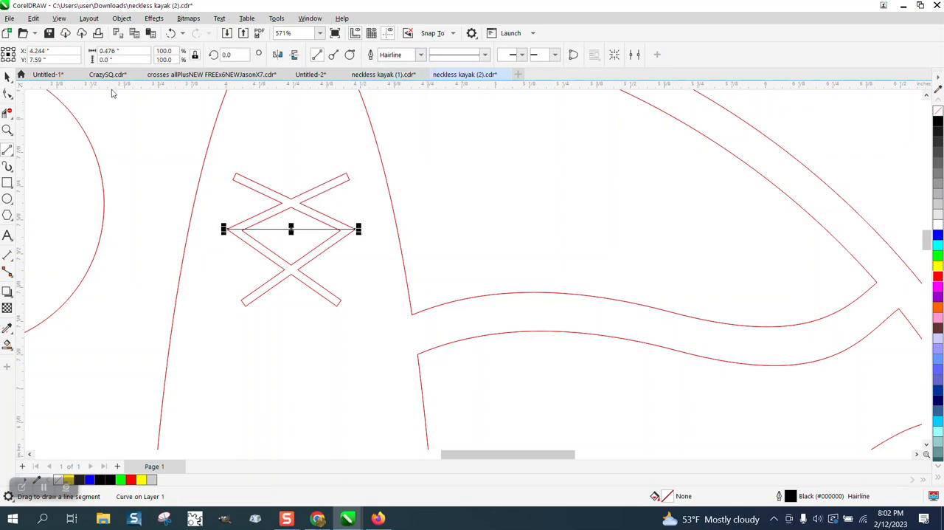
Check the Outline Pen settings of the kayak ornament group
{"action": "double_click", "coordinate": [8, 77]}
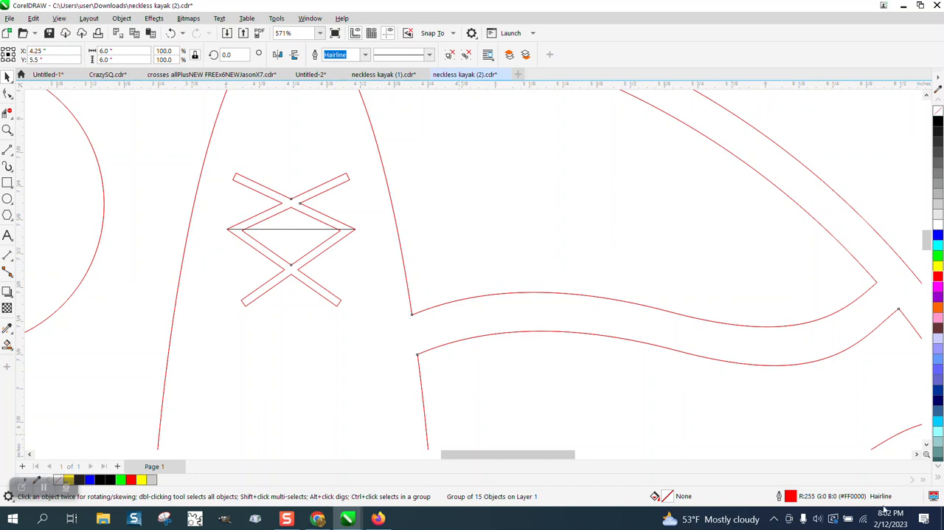
{"action": "double_click", "coordinate": [790, 495]}
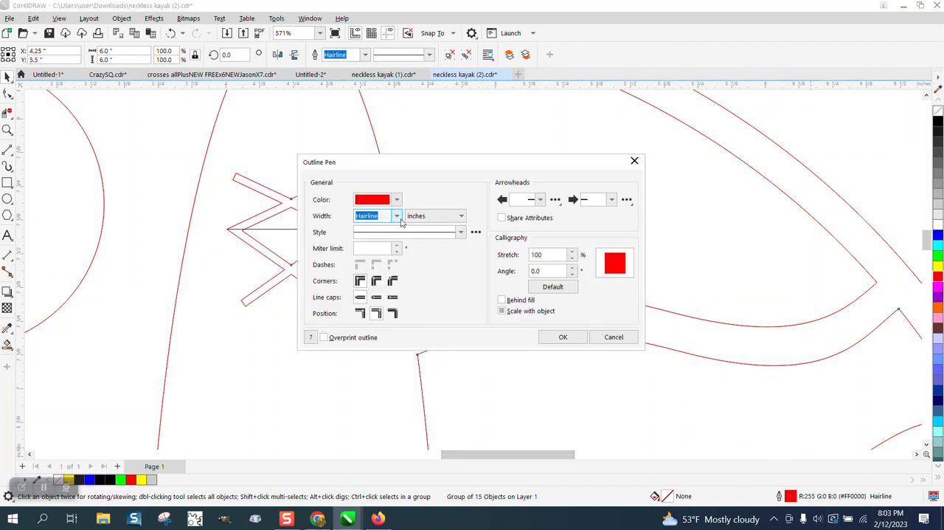
{"action": "left_click", "coordinate": [562, 337]}
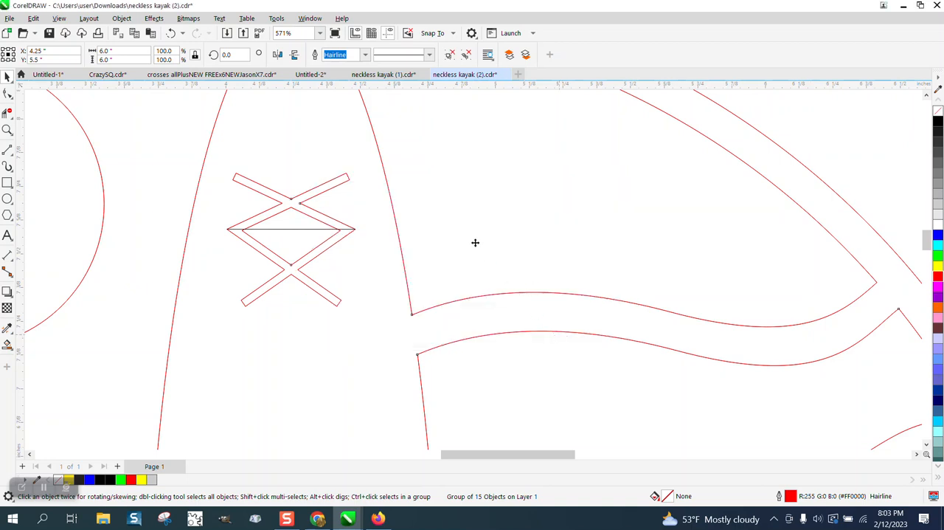
With nothing selected, change the document defaults for Graphic objects and choose Hairline as the default outline width
{"action": "scroll", "coordinate": [463, 219], "scroll_direction": "down", "scroll_amount": 4}
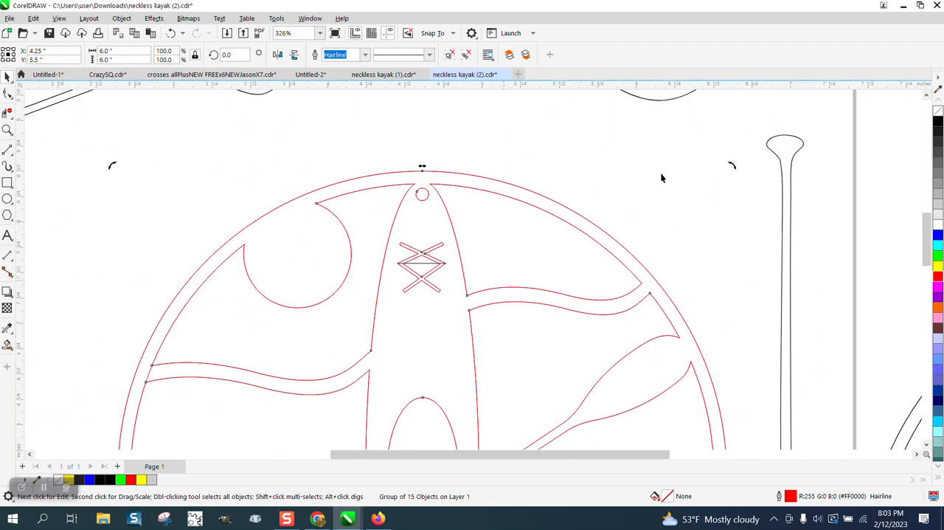
{"action": "left_click", "coordinate": [884, 174]}
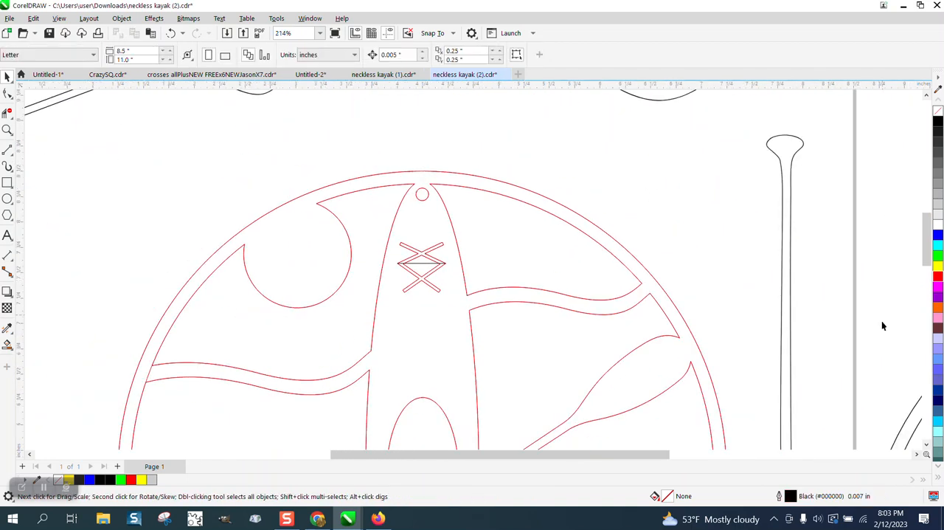
{"action": "double_click", "coordinate": [791, 498]}
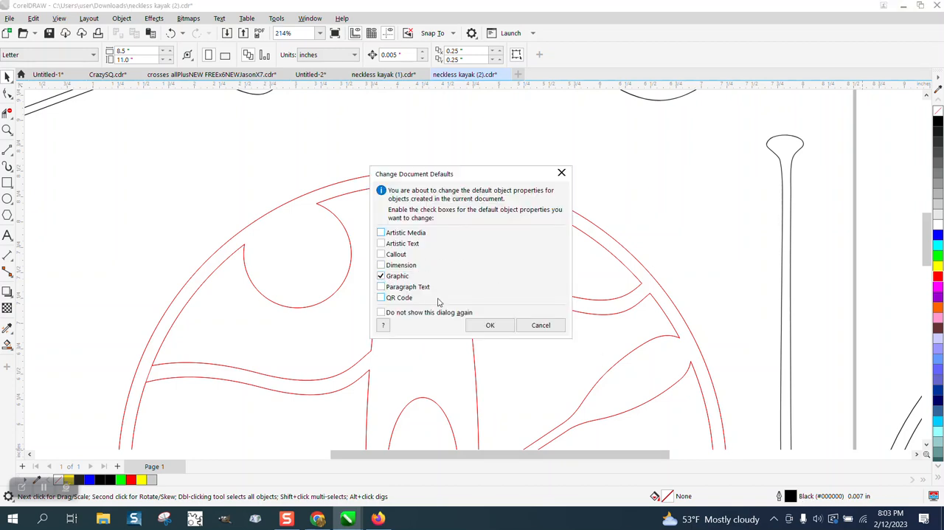
{"action": "left_click", "coordinate": [489, 325]}
{"action": "left_click", "coordinate": [396, 215]}
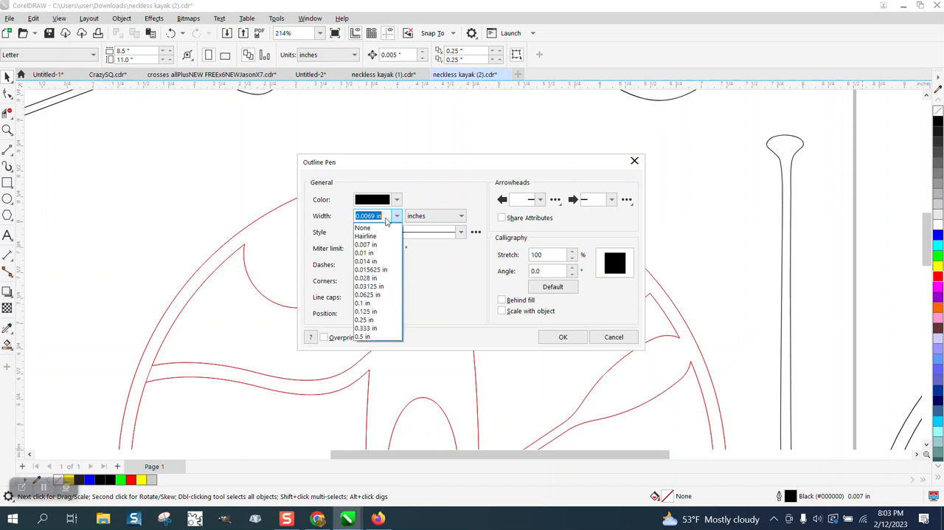
{"action": "left_click", "coordinate": [365, 236]}
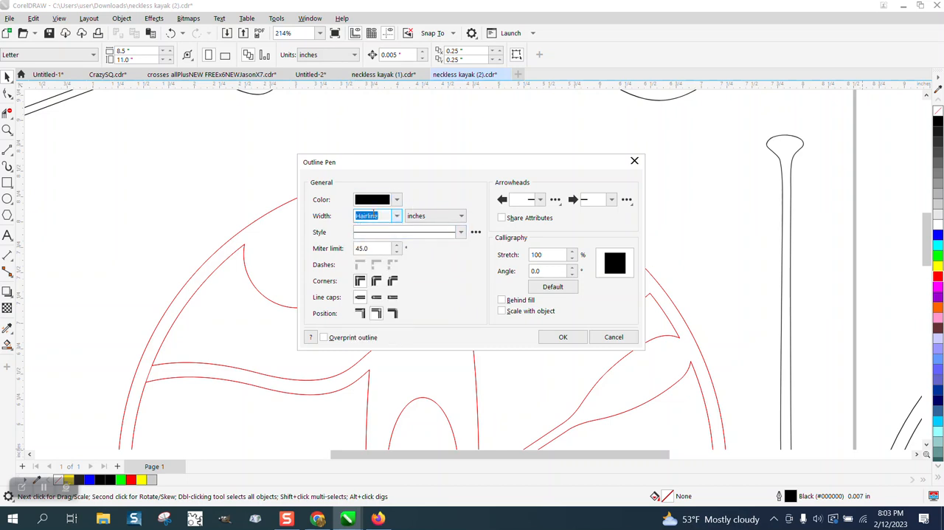
Choose red from the RGB Palette as the default outline color and apply the new outline defaults
{"action": "left_click", "coordinate": [397, 199]}
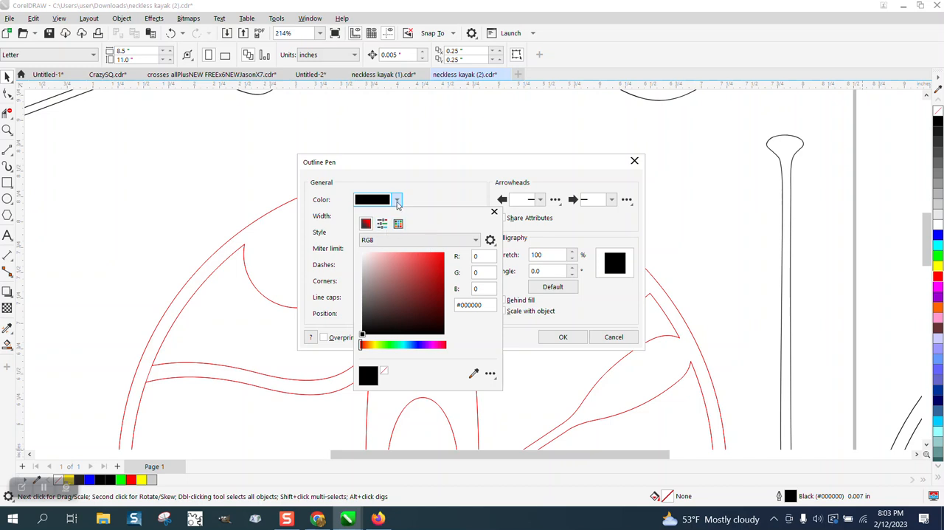
{"action": "left_click", "coordinate": [397, 204]}
{"action": "left_click", "coordinate": [397, 201]}
{"action": "left_click", "coordinate": [398, 224]}
{"action": "left_click", "coordinate": [470, 271]}
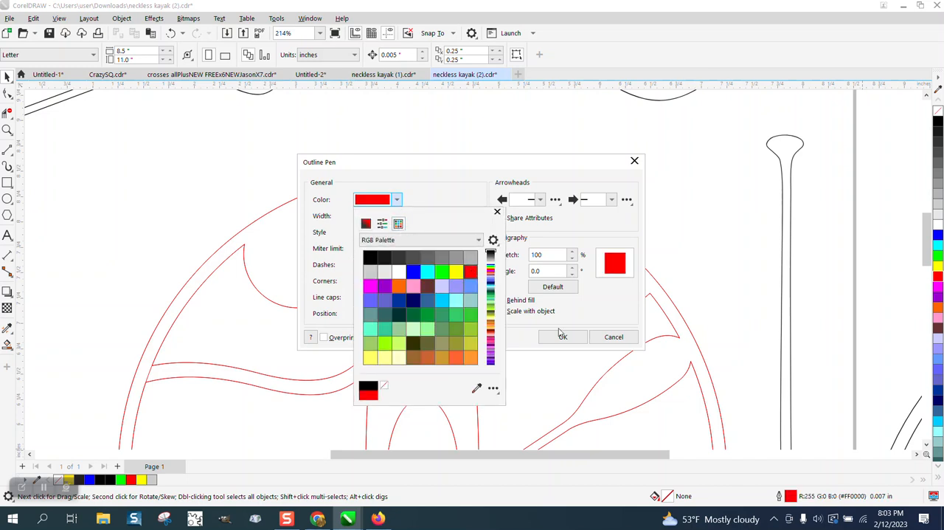
{"action": "left_click", "coordinate": [561, 333]}
{"action": "left_click", "coordinate": [567, 336]}
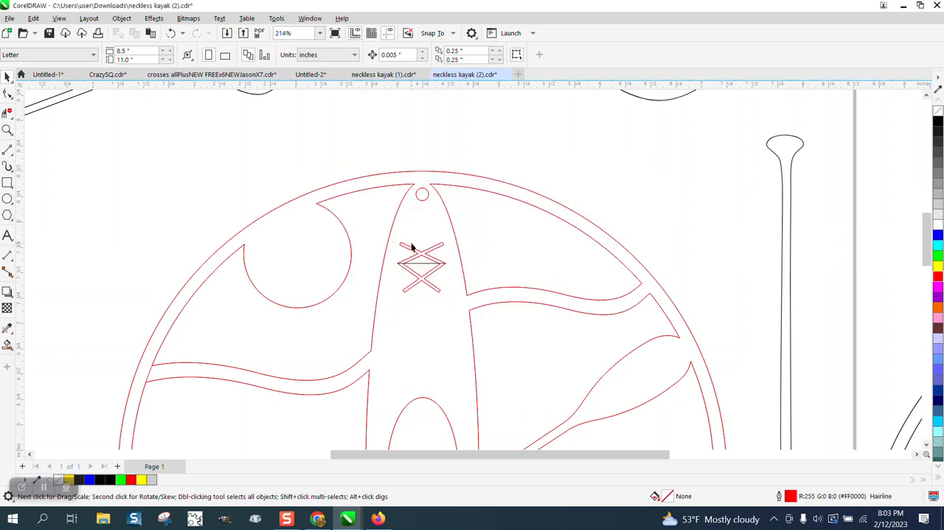
Delete the black horizontal line across the lacing diamond
{"action": "left_click", "coordinate": [419, 266]}
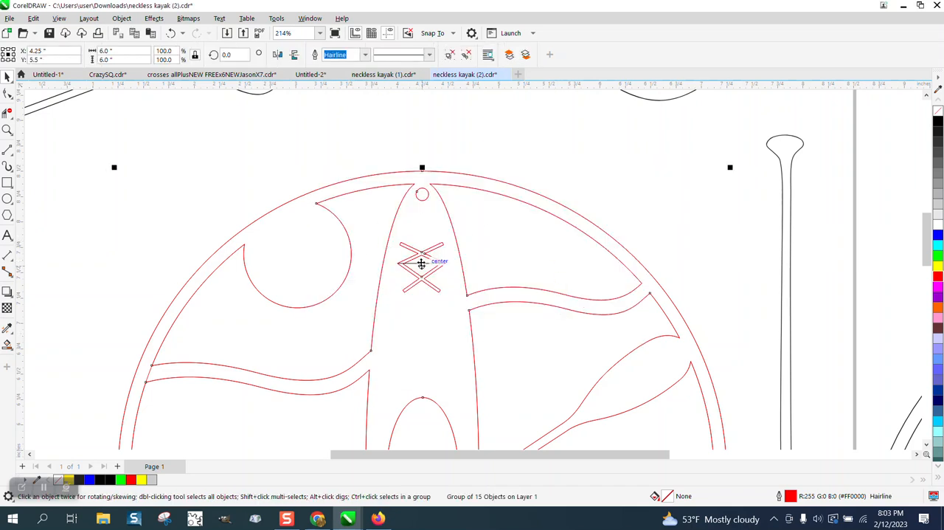
{"action": "left_click", "coordinate": [444, 227]}
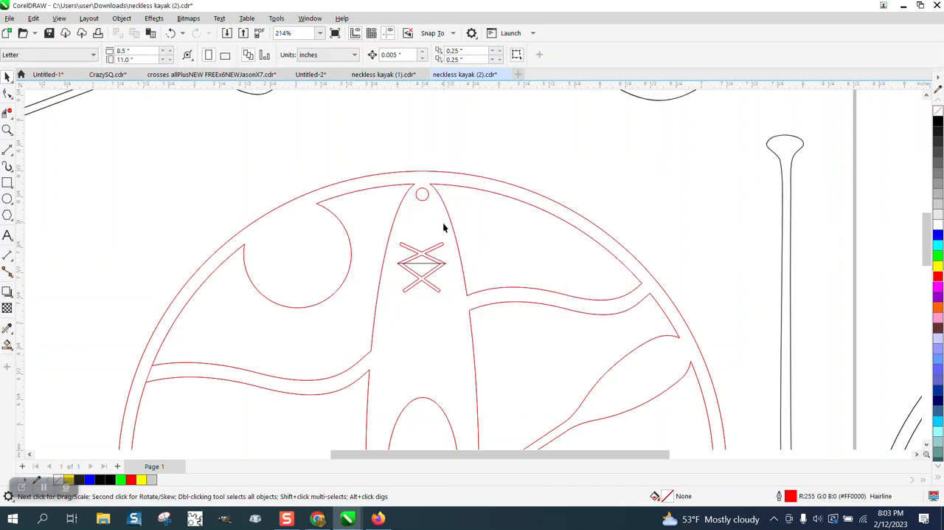
{"action": "left_click", "coordinate": [423, 263]}
{"action": "left_click", "coordinate": [424, 262]}
Draw a straight 2-point line about 0.476 inches long between the left and right outer corners of the lacing diamond
{"action": "left_click_drag", "start_coordinate": [371, 227], "coordinate": [570, 312]}
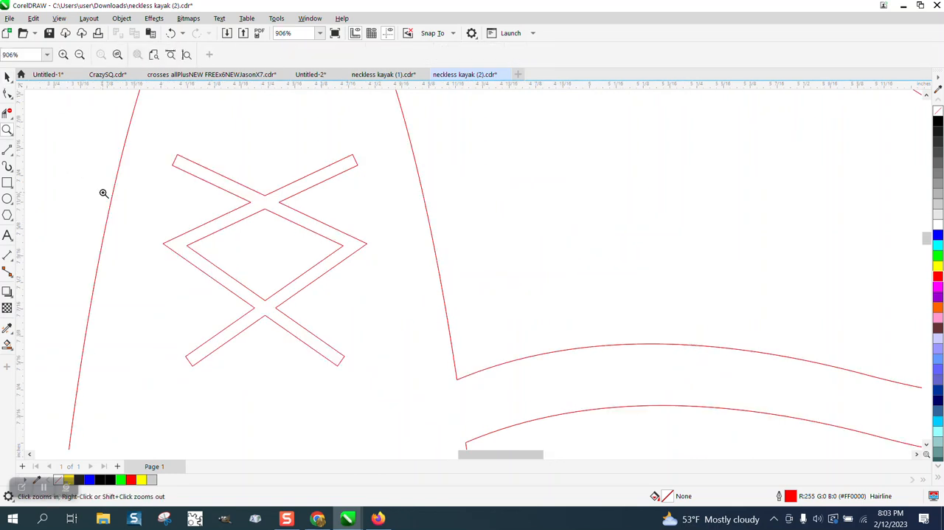
{"action": "left_click", "coordinate": [12, 156]}
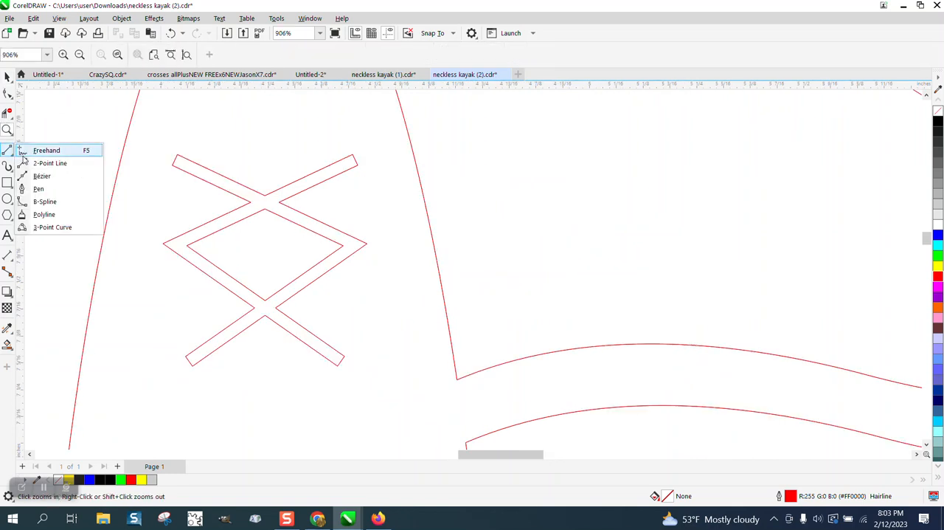
{"action": "left_click", "coordinate": [45, 163]}
{"action": "left_click_drag", "start_coordinate": [164, 243], "coordinate": [366, 244]}
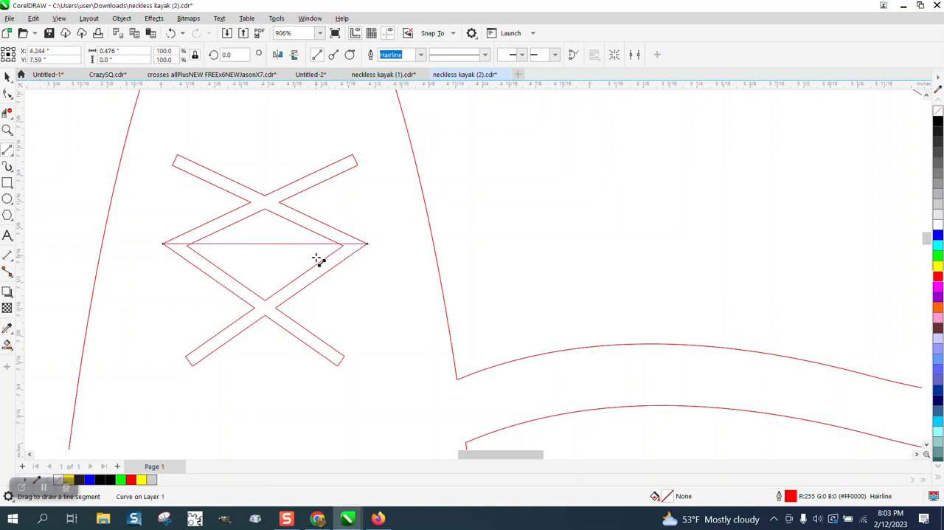
Ungroup the kayak ornament so the inner lacing diamond can be edited separately
{"action": "left_click", "coordinate": [6, 130]}
{"action": "left_click_drag", "start_coordinate": [160, 230], "coordinate": [420, 285]}
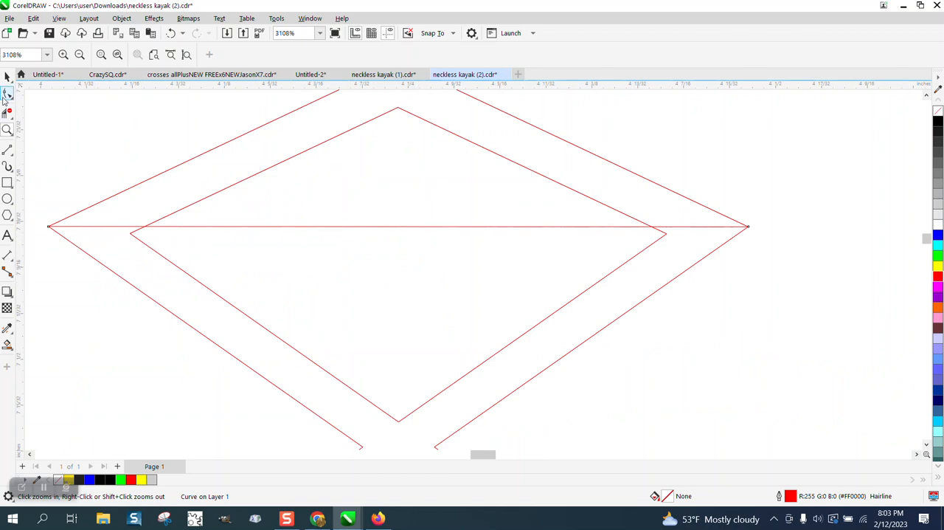
{"action": "left_click", "coordinate": [7, 94]}
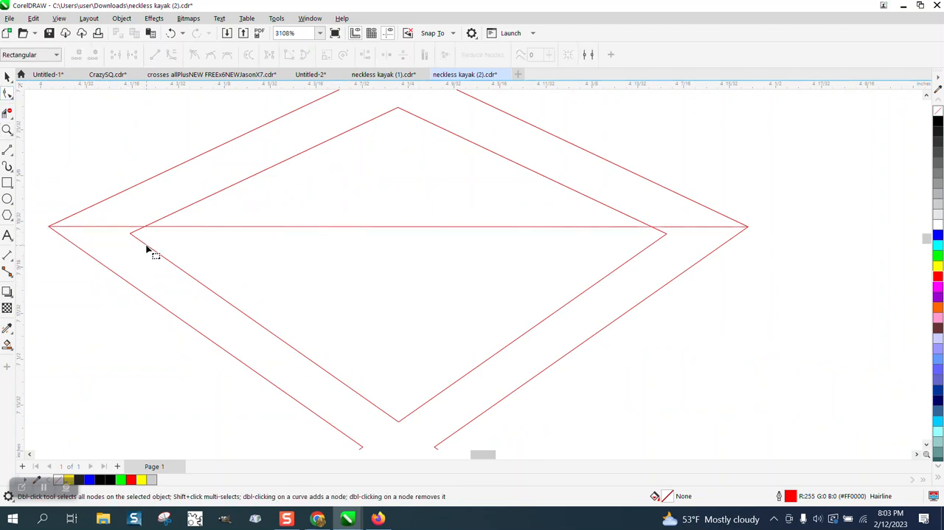
{"action": "left_click", "coordinate": [8, 76]}
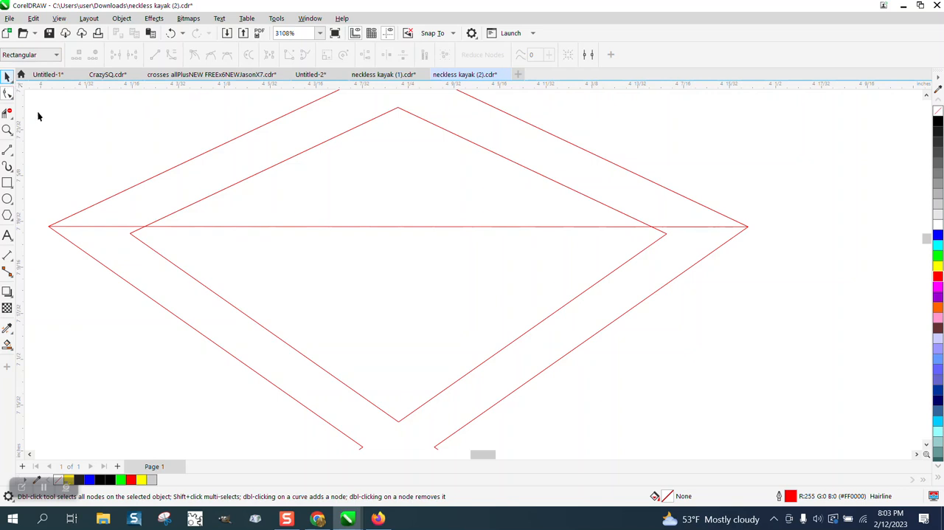
{"action": "left_click", "coordinate": [174, 216]}
{"action": "left_click", "coordinate": [122, 18]}
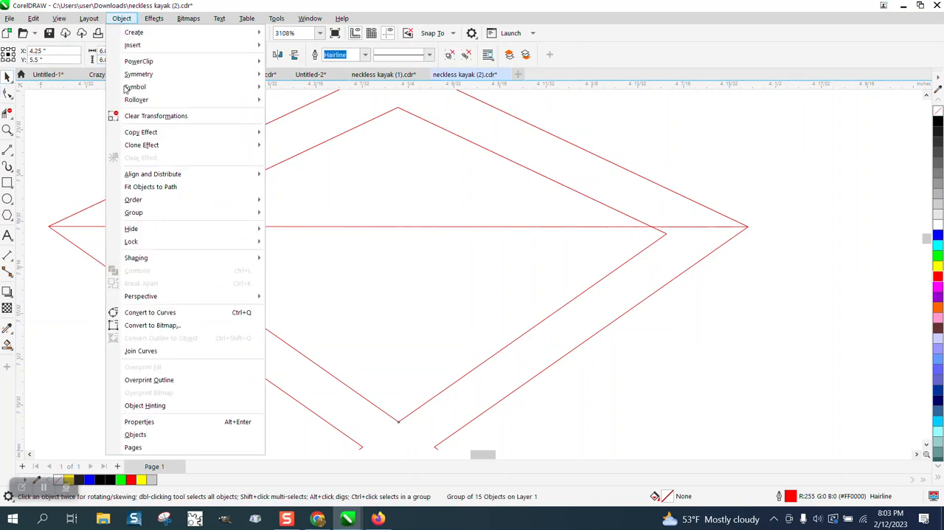
{"action": "mouse_move", "coordinate": [134, 216]}
{"action": "left_click", "coordinate": [292, 227]}
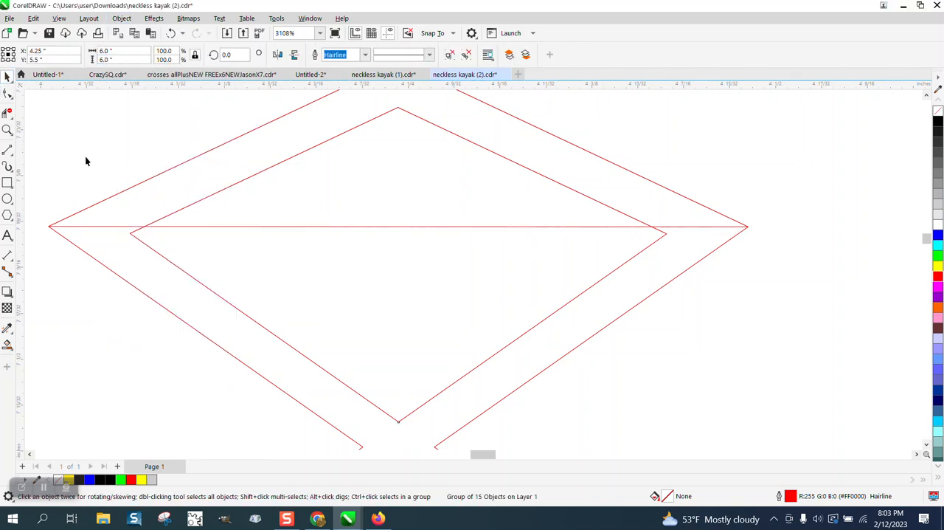
Move the left and right corner nodes of the inner diamond up onto the horizontal line
{"action": "left_click", "coordinate": [7, 93]}
{"action": "left_click", "coordinate": [132, 235]}
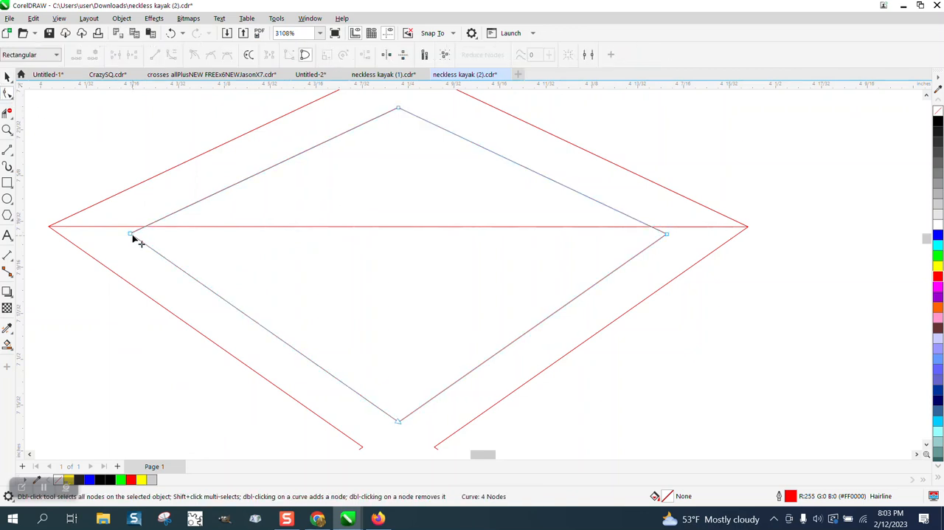
{"action": "left_click_drag", "start_coordinate": [132, 235], "coordinate": [131, 226]}
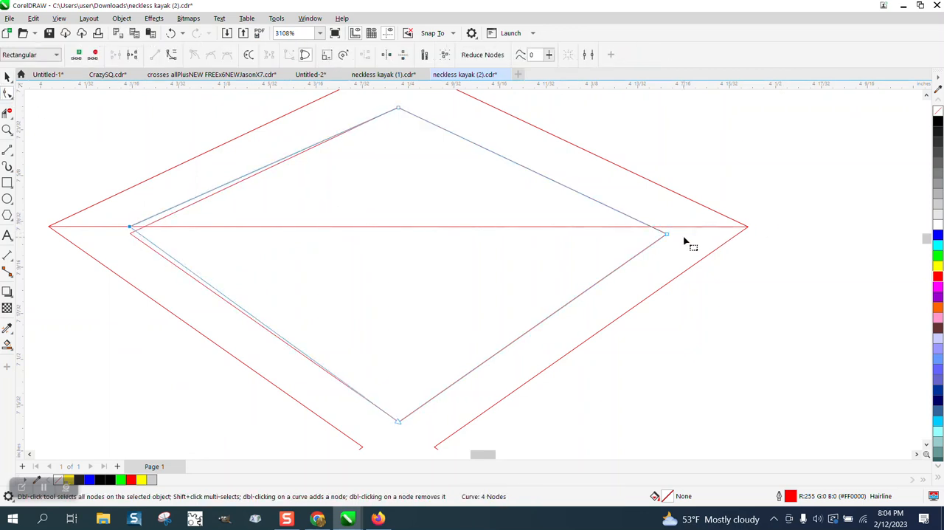
{"action": "left_click_drag", "start_coordinate": [666, 234], "coordinate": [667, 227]}
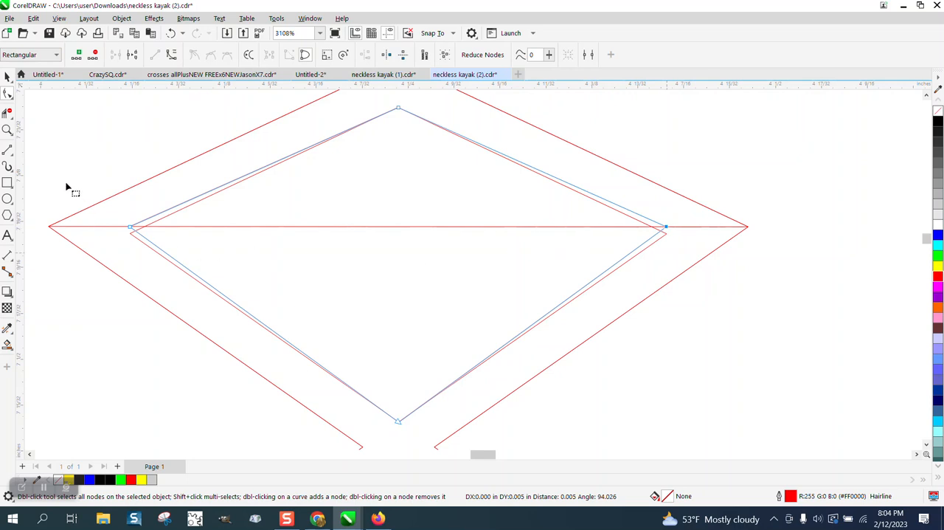
{"action": "left_click", "coordinate": [7, 76]}
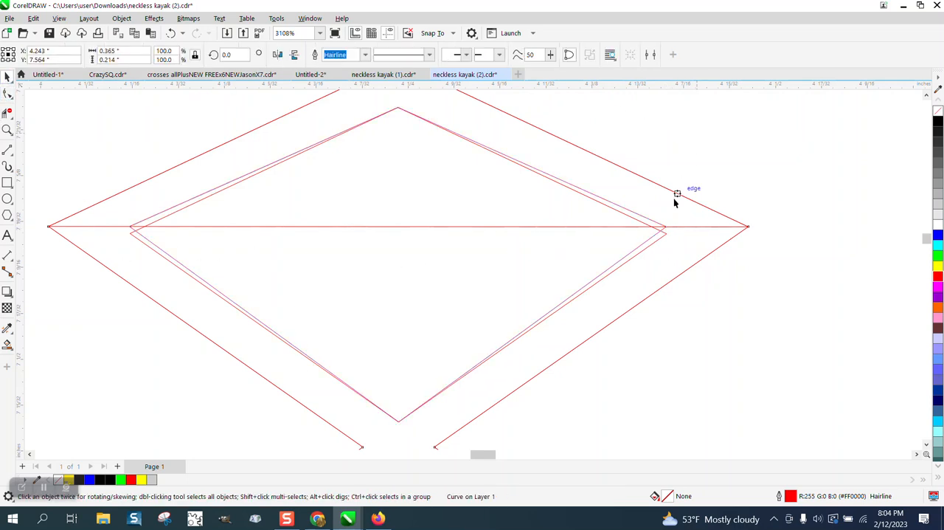
{"action": "left_click", "coordinate": [665, 235]}
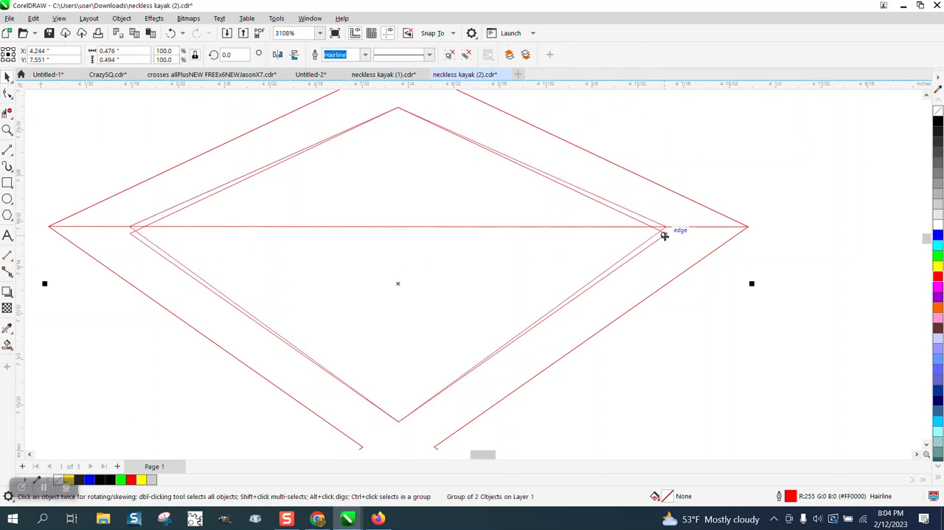
{"action": "key", "text": "Escape"}
Smart Fill the lower and upper halves of the lacing separately with black and no outline
{"action": "scroll", "coordinate": [447, 217], "scroll_direction": "down", "scroll_amount": 2}
{"action": "scroll", "coordinate": [443, 220], "scroll_direction": "up", "scroll_amount": 1}
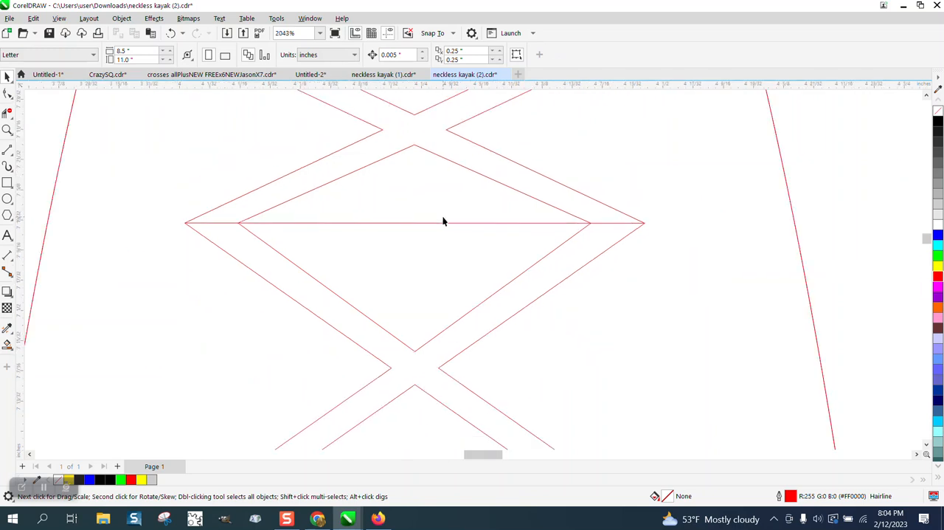
{"action": "scroll", "coordinate": [244, 227], "scroll_direction": "down", "scroll_amount": 1}
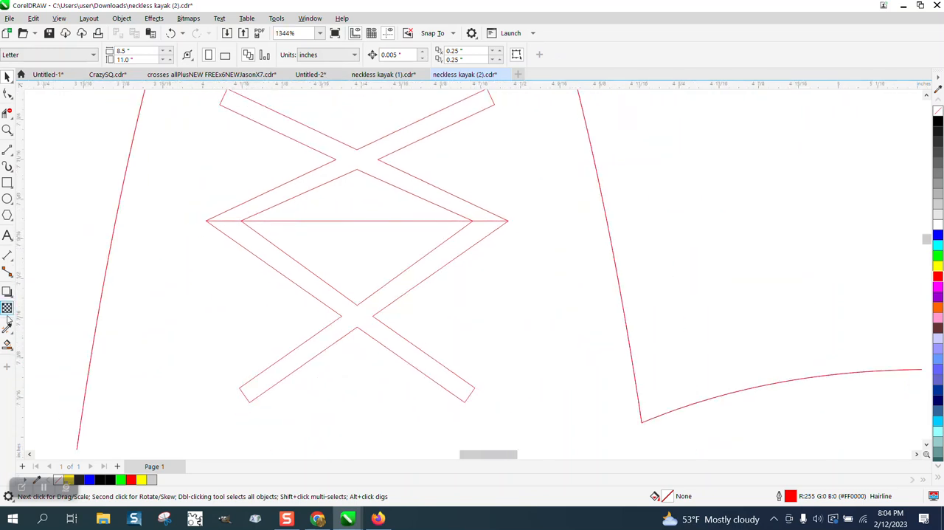
{"action": "left_click", "coordinate": [8, 344]}
{"action": "left_click", "coordinate": [304, 278]}
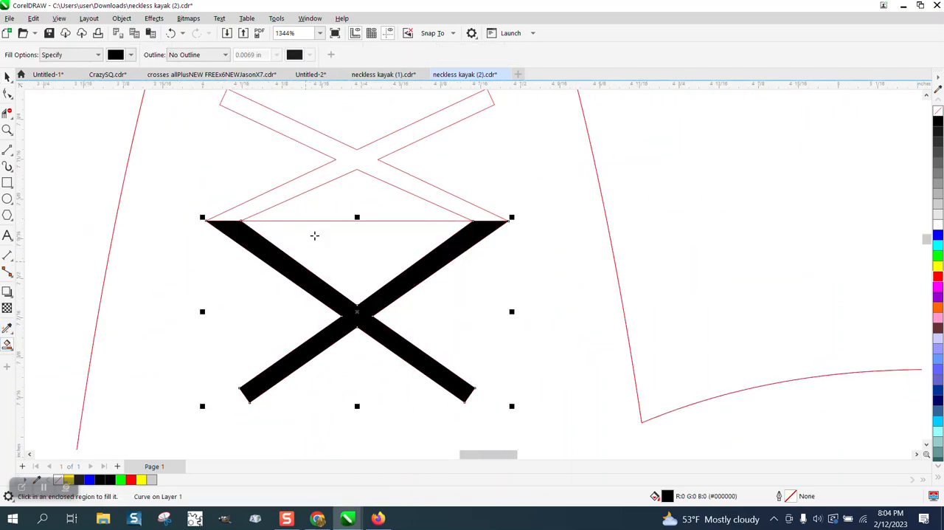
{"action": "left_click", "coordinate": [352, 170]}
Delete the red horizontal line across the lacing diamond
{"action": "left_click", "coordinate": [7, 77]}
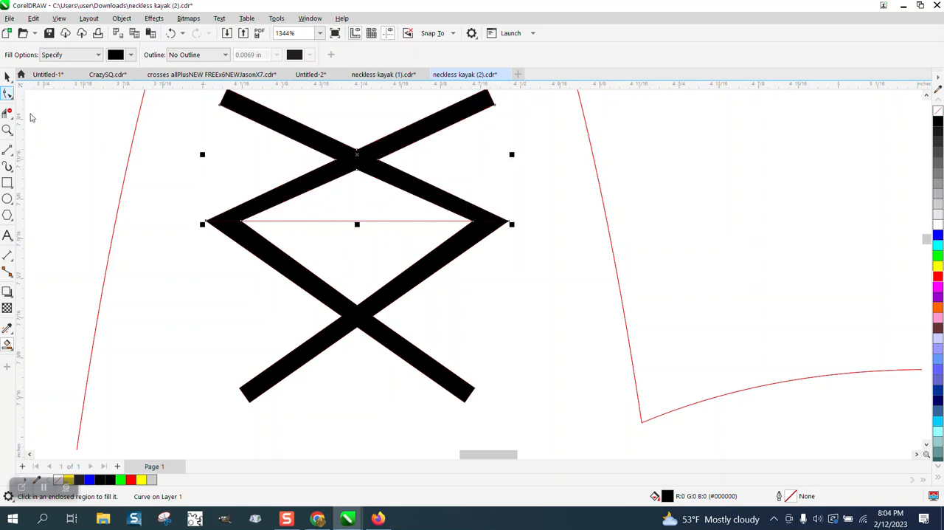
{"action": "left_click", "coordinate": [384, 221]}
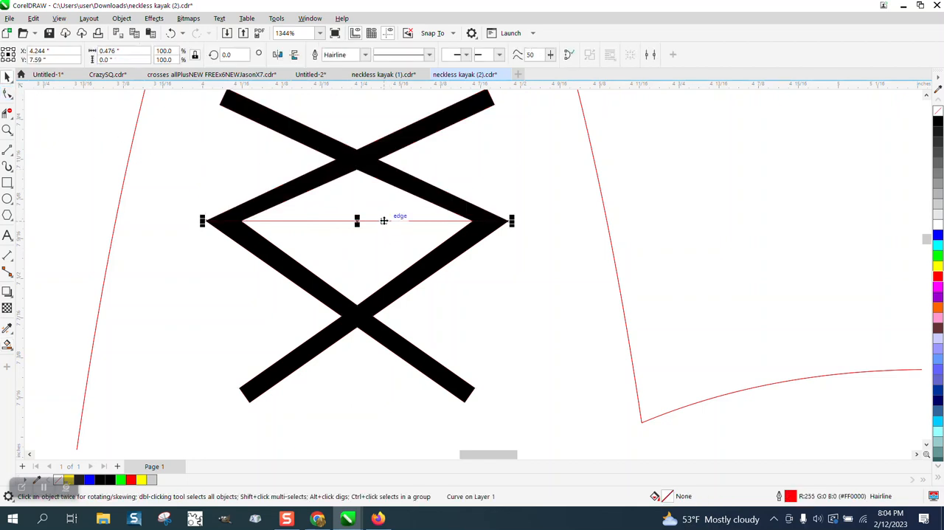
{"action": "key", "text": "XF86Calculator"}
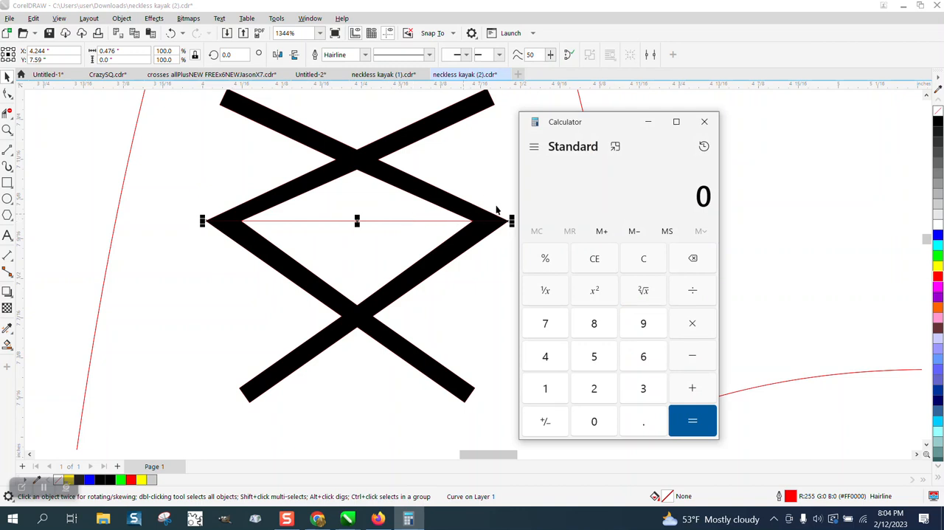
{"action": "left_click", "coordinate": [705, 121]}
{"action": "left_click", "coordinate": [510, 186]}
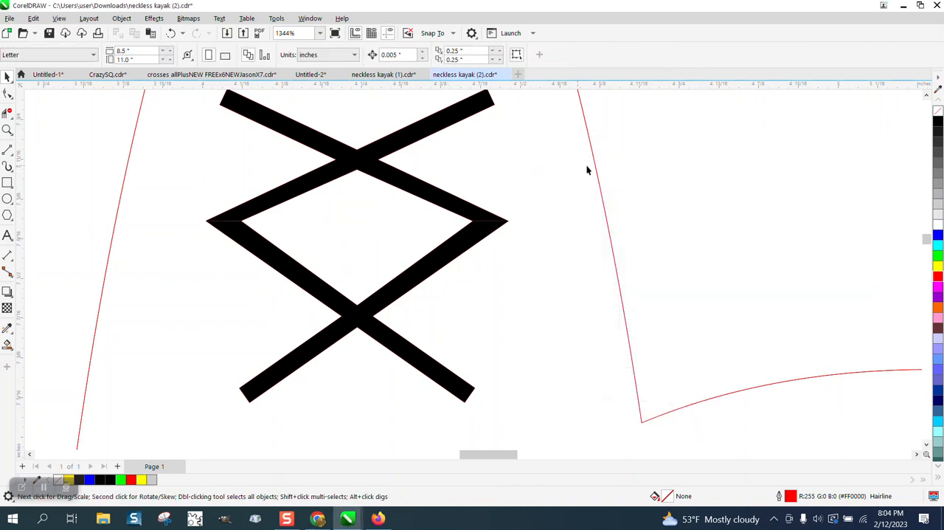
Set the nudge distance to 0.125 inches and nudge the upper black lacing half up once
{"action": "key", "text": "Tab"}
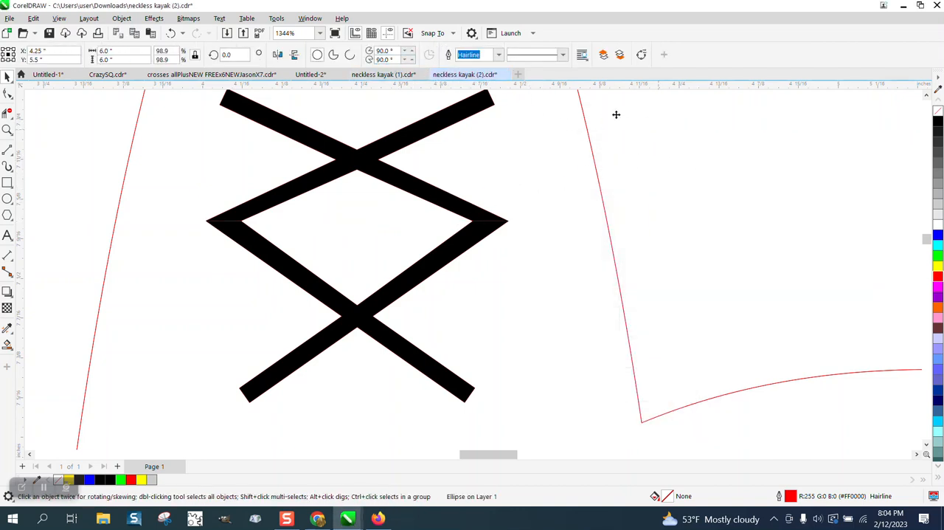
{"action": "scroll", "coordinate": [479, 235], "scroll_direction": "down", "scroll_amount": 5}
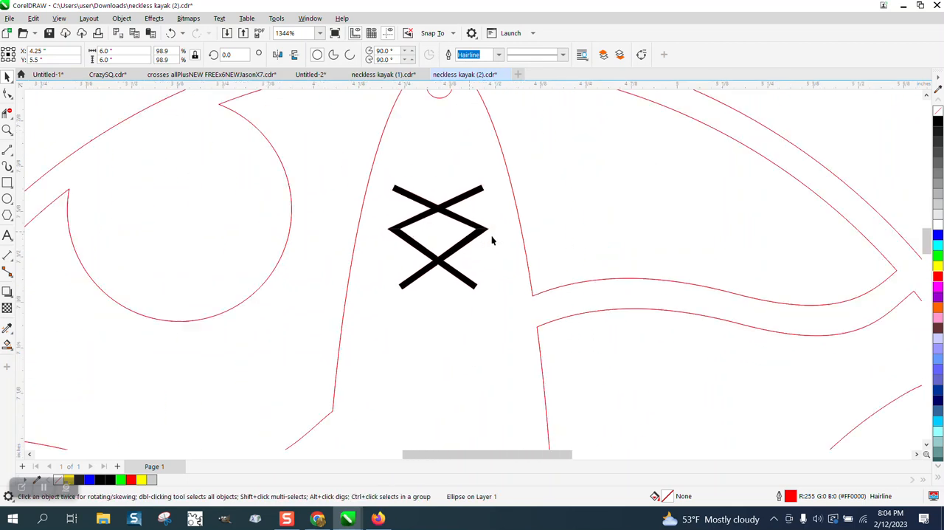
{"action": "left_click", "coordinate": [754, 127]}
{"action": "left_click", "coordinate": [402, 54]}
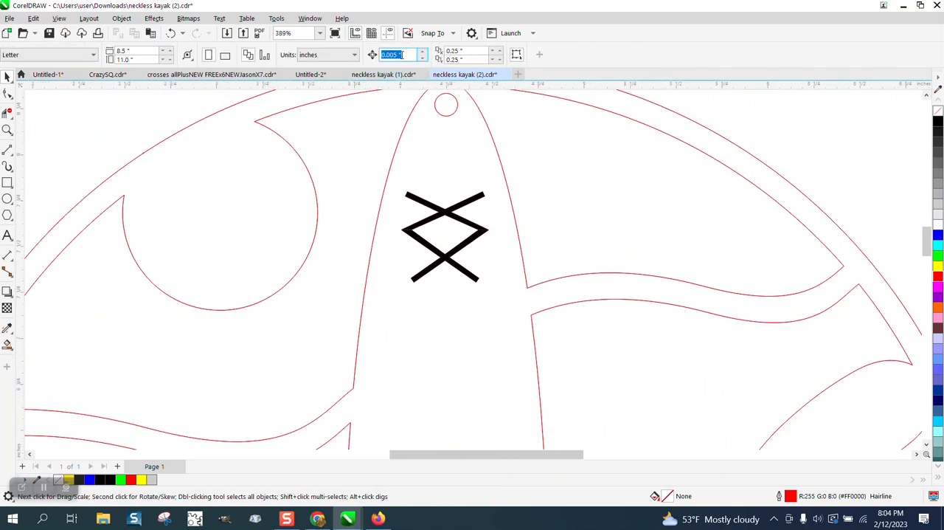
{"action": "key", "text": "BackSpace"}
{"action": "type", "text": ".125"}
{"action": "left_click", "coordinate": [465, 211]}
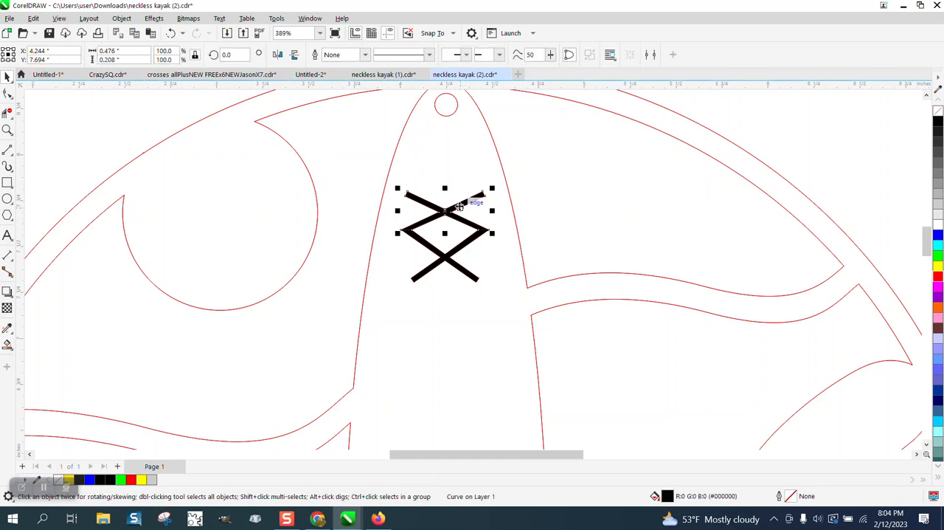
{"action": "key", "text": "Up"}
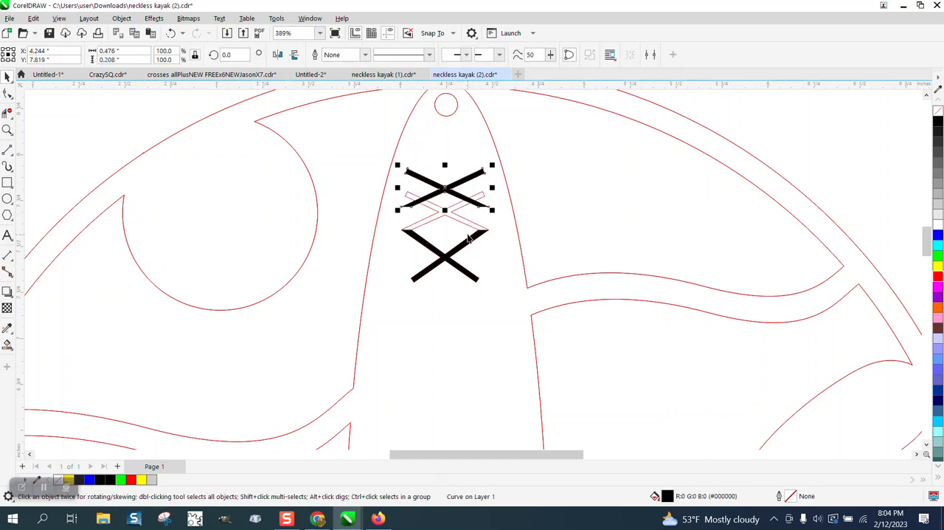
Delete the original red inner diamond and the red lacing outline, keeping the black halves
{"action": "left_click", "coordinate": [463, 224]}
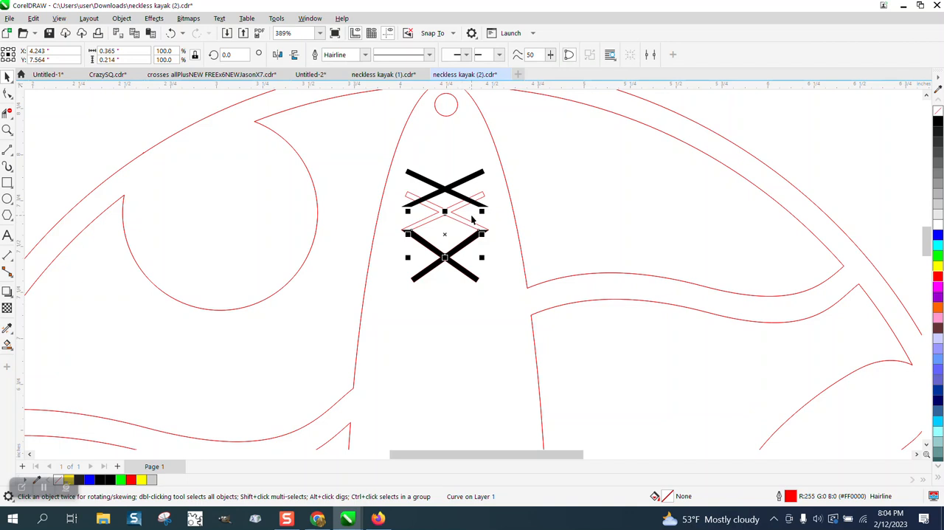
{"action": "key", "text": "Escape"}
{"action": "left_click", "coordinate": [465, 219]}
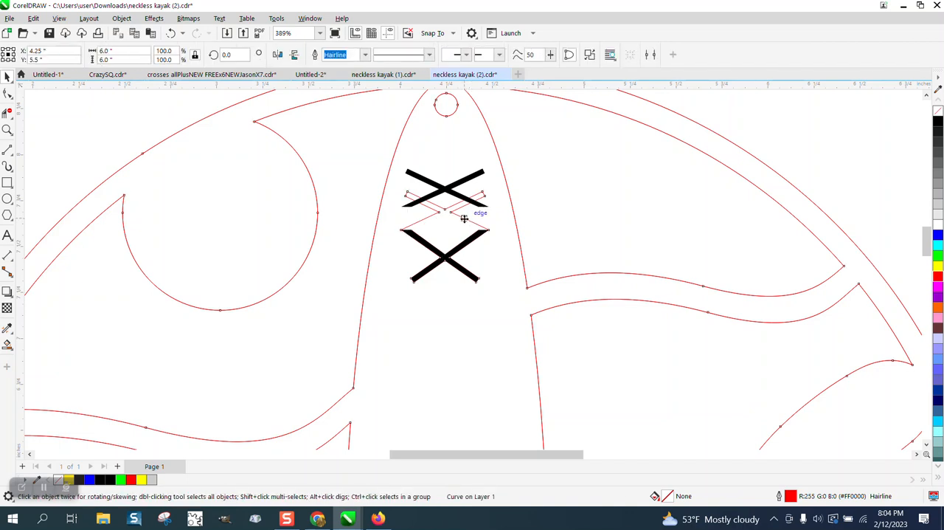
{"action": "key", "text": "Delete"}
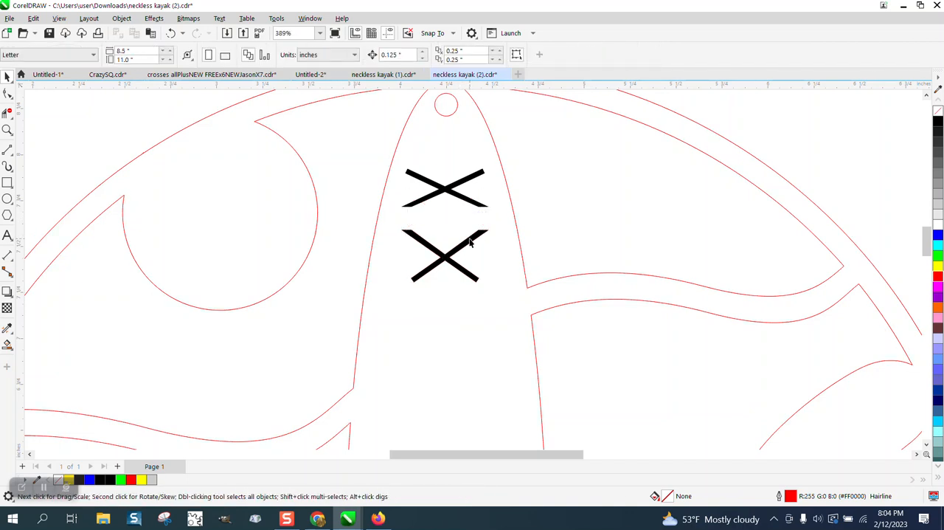
Move the lower black lacing half up toward the upper one, leaving a narrow gap between them
{"action": "left_click", "coordinate": [470, 242]}
{"action": "left_click_drag", "start_coordinate": [447, 260], "coordinate": [447, 244]}
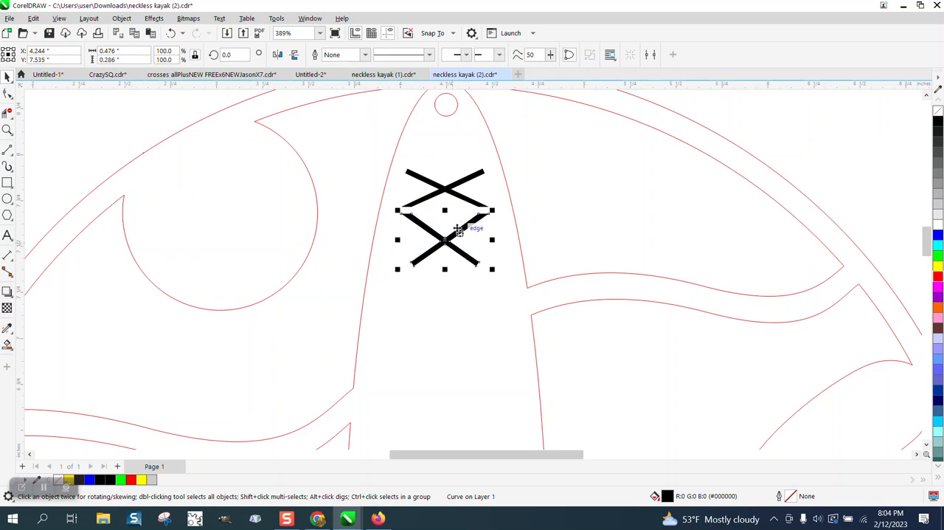
{"action": "left_click_drag", "start_coordinate": [373, 155], "coordinate": [510, 260]}
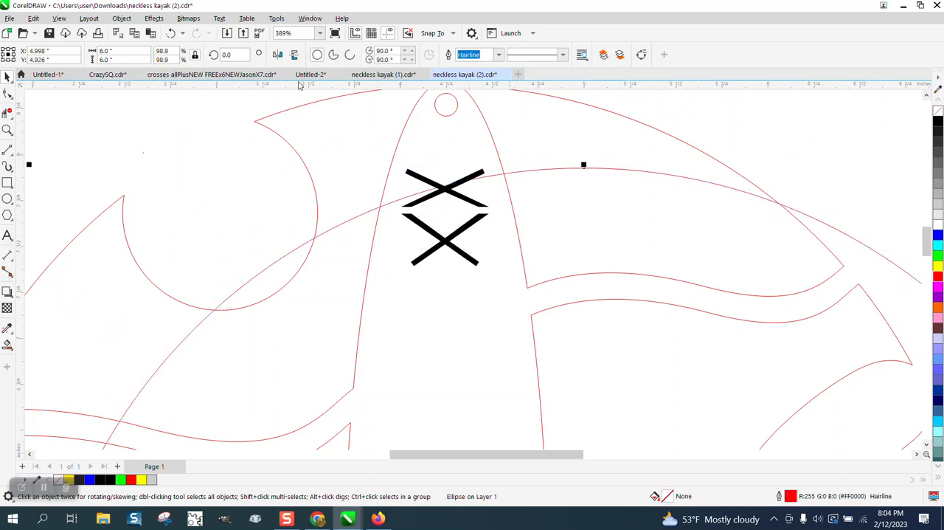
{"action": "left_click", "coordinate": [171, 33]}
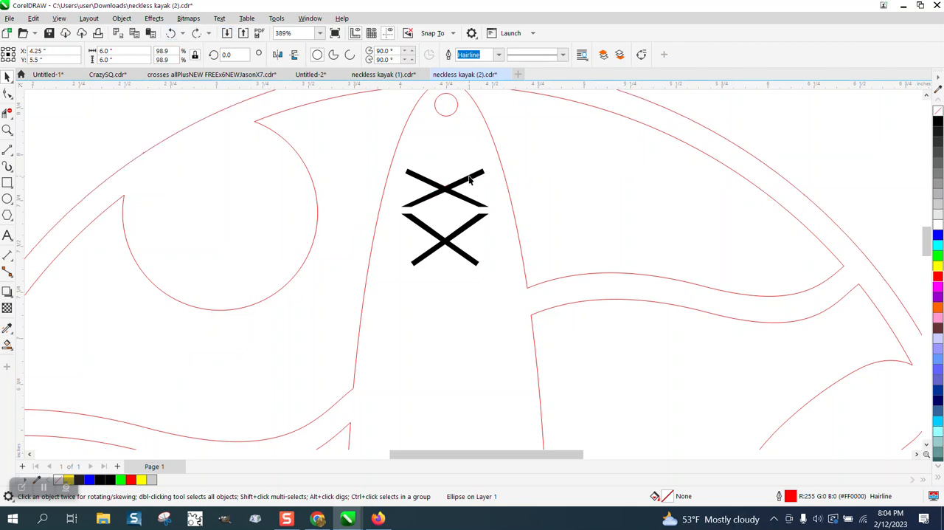
Remove the black fill from both lacing halves and give each a red outline
{"action": "left_click", "coordinate": [469, 179]}
{"action": "left_click", "coordinate": [937, 111]}
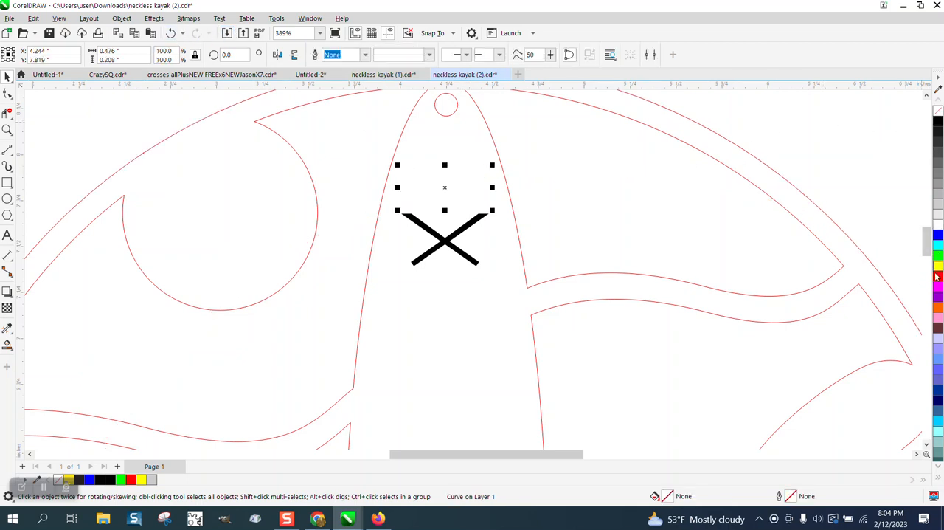
{"action": "right_click", "coordinate": [938, 276]}
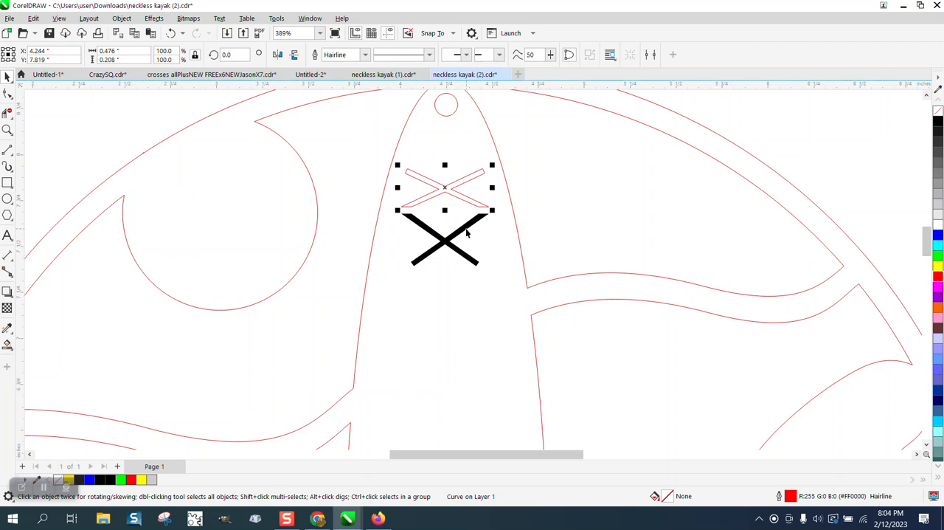
{"action": "key", "text": "Tab"}
{"action": "left_click", "coordinate": [938, 110]}
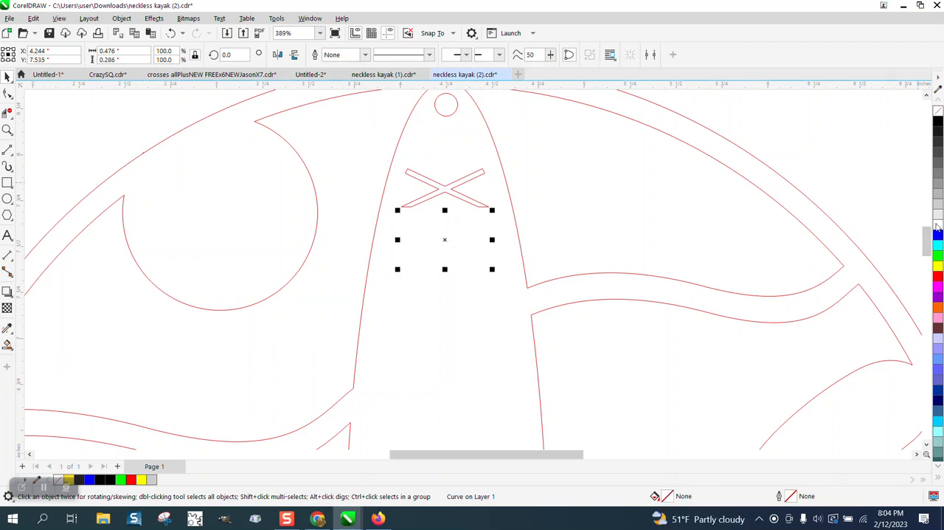
{"action": "right_click", "coordinate": [937, 277]}
{"action": "left_click", "coordinate": [753, 154]}
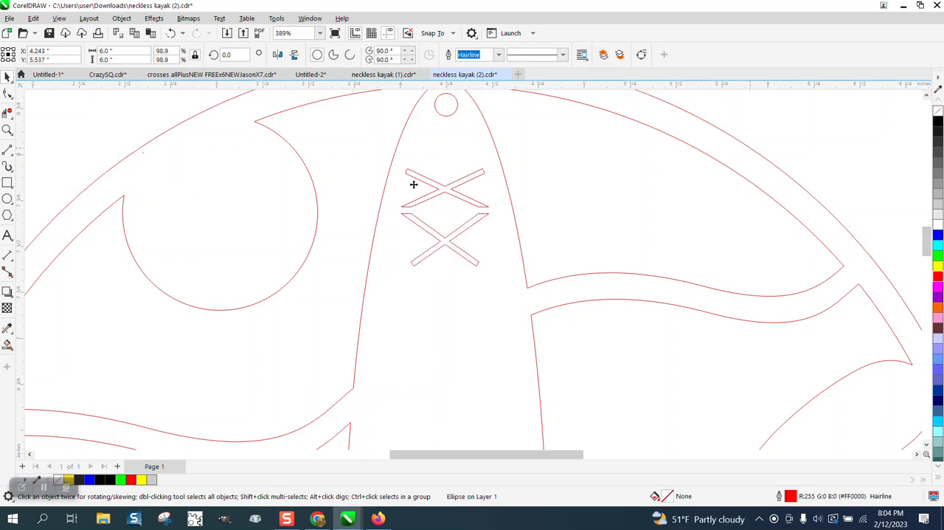
Smart-fill the body of the red kayak ornament on the page with black and no outline
{"action": "scroll", "coordinate": [346, 194], "scroll_direction": "down", "scroll_amount": 6}
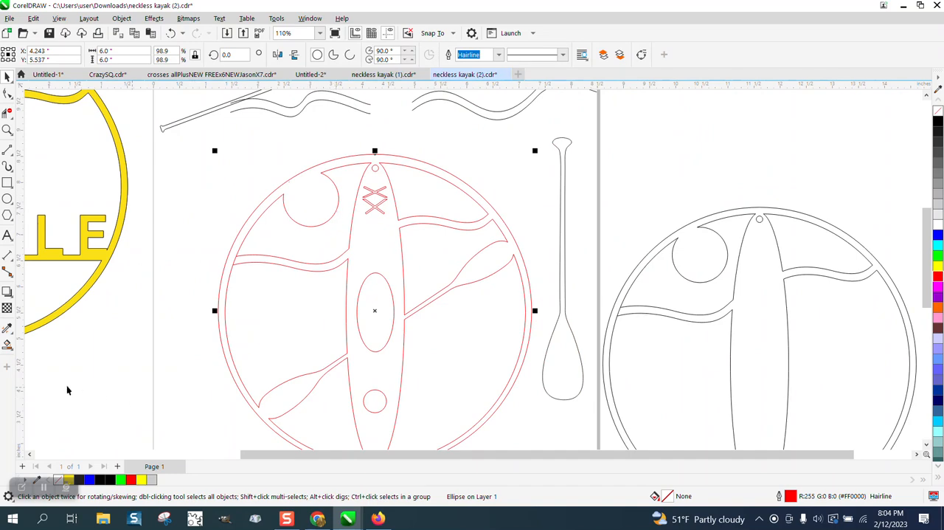
{"action": "scroll", "coordinate": [243, 343], "scroll_direction": "down", "scroll_amount": 1}
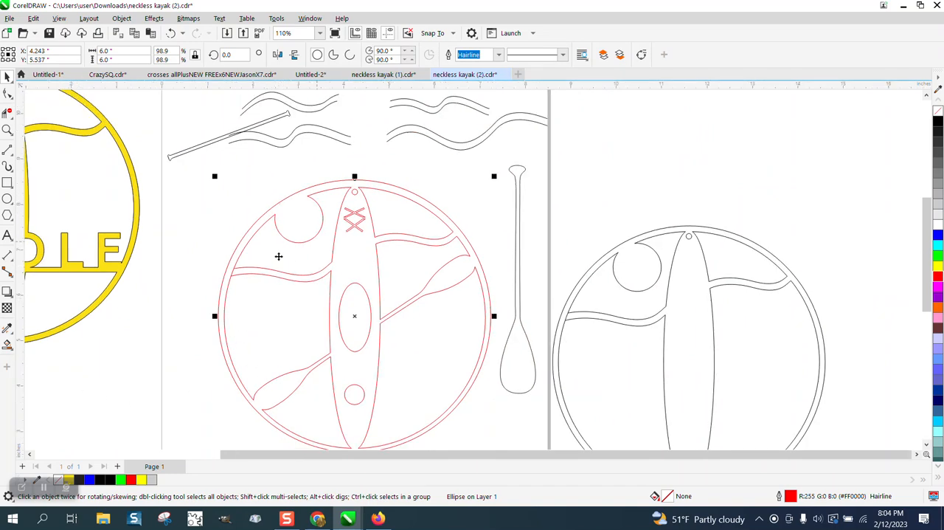
{"action": "scroll", "coordinate": [278, 256], "scroll_direction": "down", "scroll_amount": 2}
{"action": "left_click", "coordinate": [7, 343]}
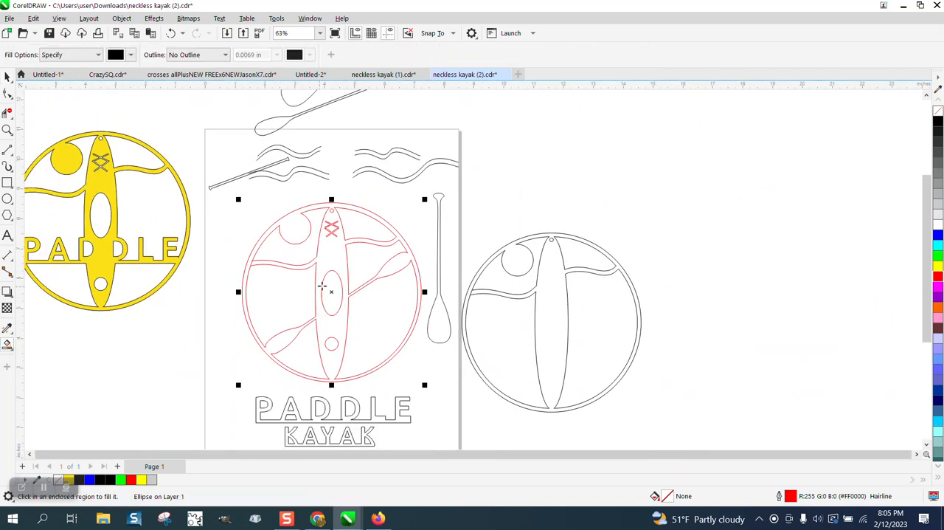
{"action": "left_click", "coordinate": [336, 257]}
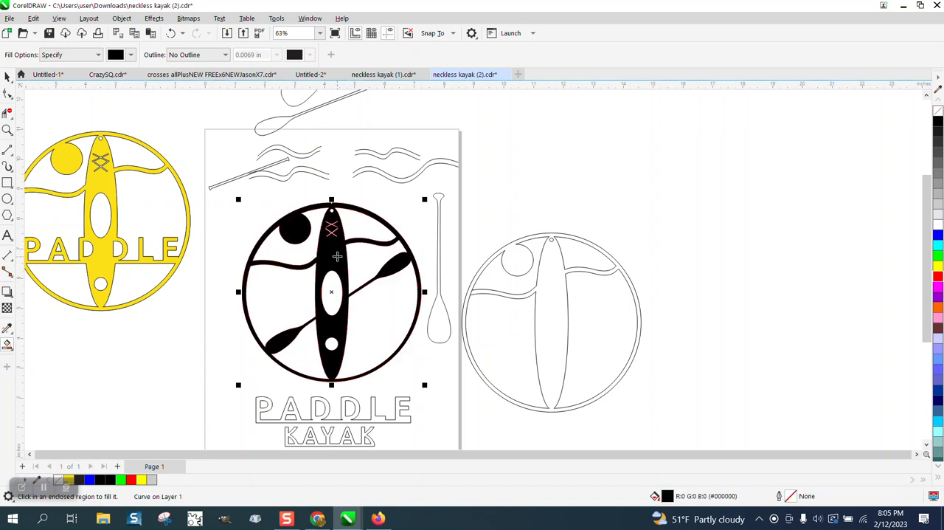
Move the black-filled shape off the page beyond the black-outlined kayak ornament and replace its fill with a red outline
{"action": "left_click", "coordinate": [6, 76]}
{"action": "left_click_drag", "start_coordinate": [342, 254], "coordinate": [748, 190]}
{"action": "left_click", "coordinate": [937, 111]}
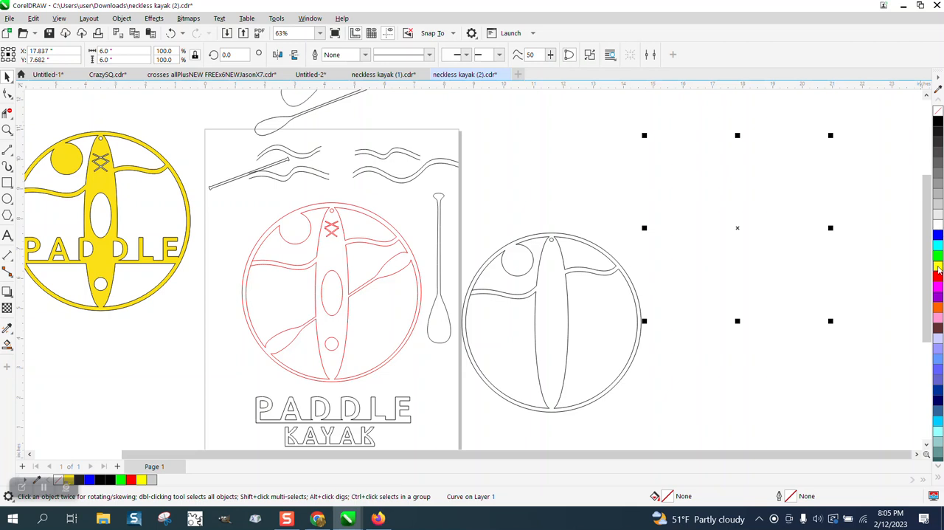
{"action": "right_click", "coordinate": [939, 276]}
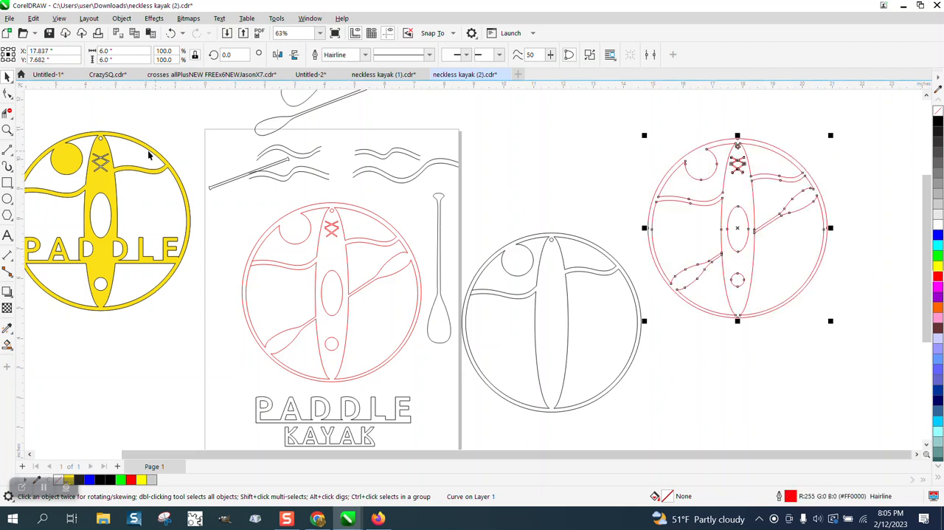
Inspect the two lacing halves on the new red copy up close
{"action": "left_click", "coordinate": [6, 129]}
{"action": "left_click_drag", "start_coordinate": [682, 136], "coordinate": [801, 184]}
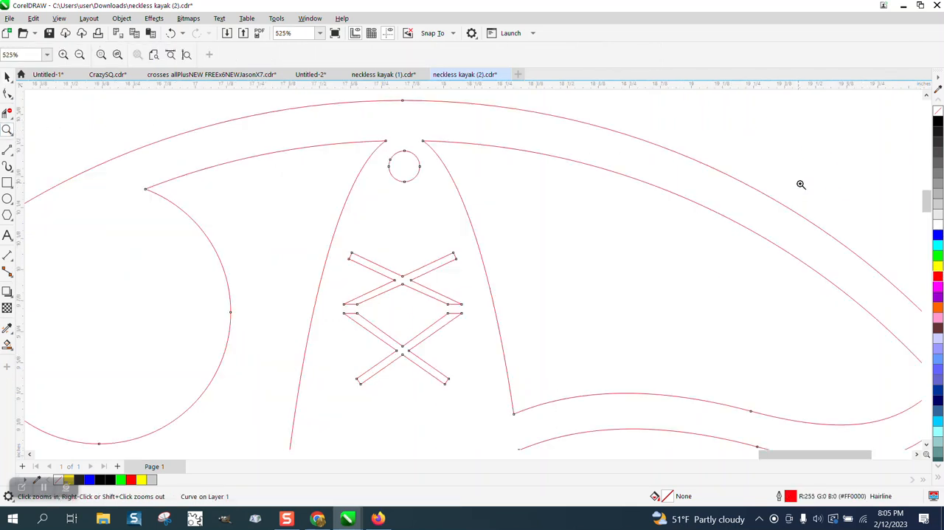
{"action": "scroll", "coordinate": [613, 190], "scroll_direction": "down", "scroll_amount": 3}
{"action": "scroll", "coordinate": [466, 196], "scroll_direction": "down", "scroll_amount": 3}
{"action": "scroll", "coordinate": [438, 191], "scroll_direction": "down", "scroll_amount": 2}
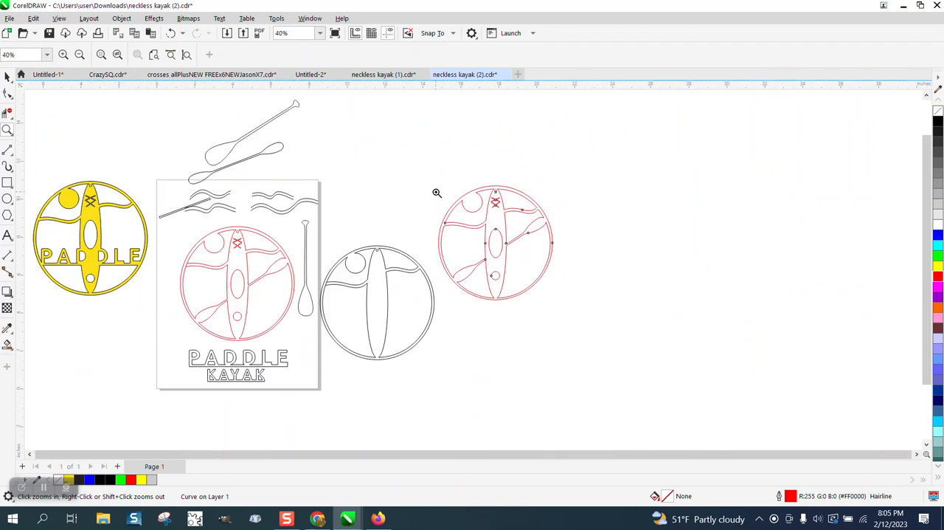
Try to fill the grouped yellow PADDLE ornament with brown #996633
{"action": "left_click_drag", "start_coordinate": [52, 241], "coordinate": [176, 300]}
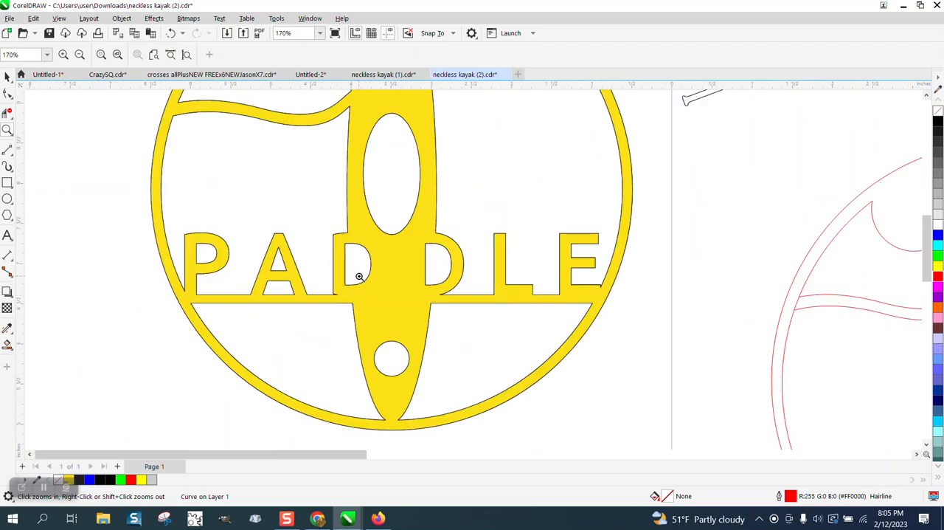
{"action": "left_click", "coordinate": [8, 77]}
{"action": "left_click", "coordinate": [429, 199]}
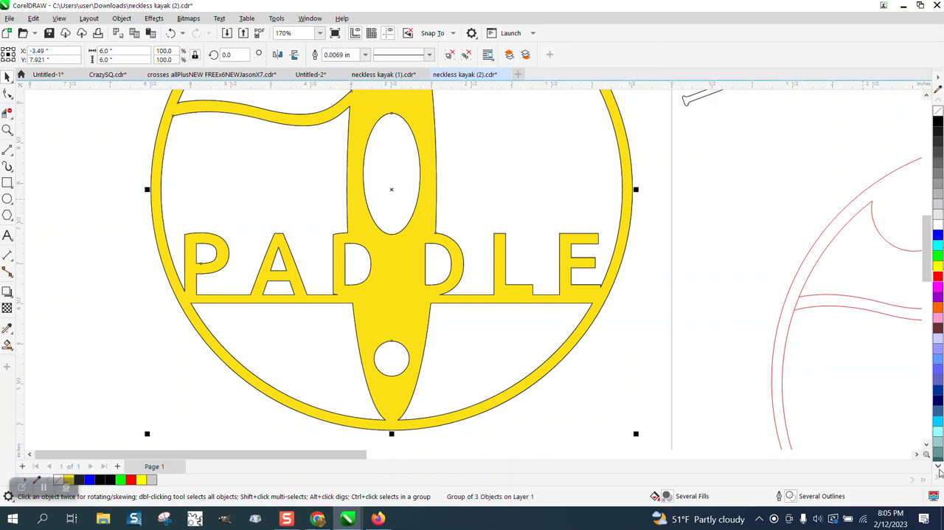
{"action": "left_click", "coordinate": [938, 468]}
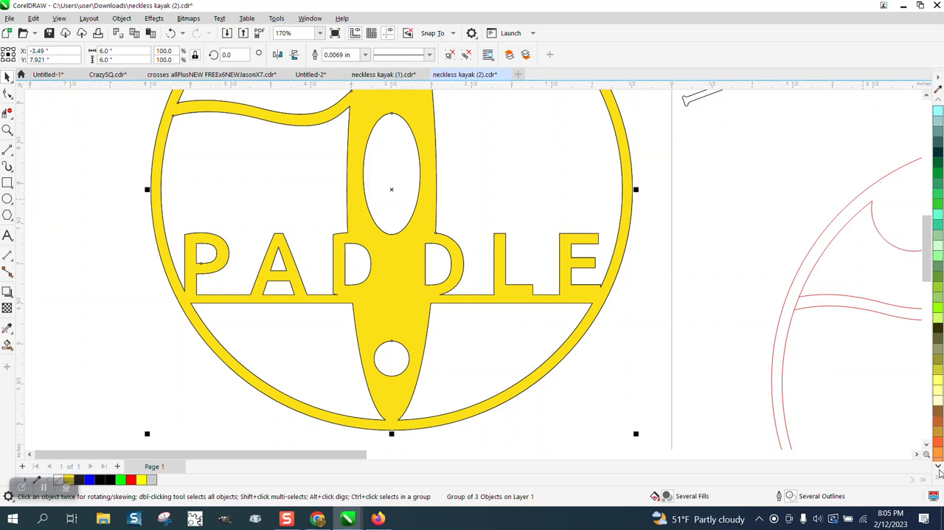
{"action": "left_click", "coordinate": [939, 353]}
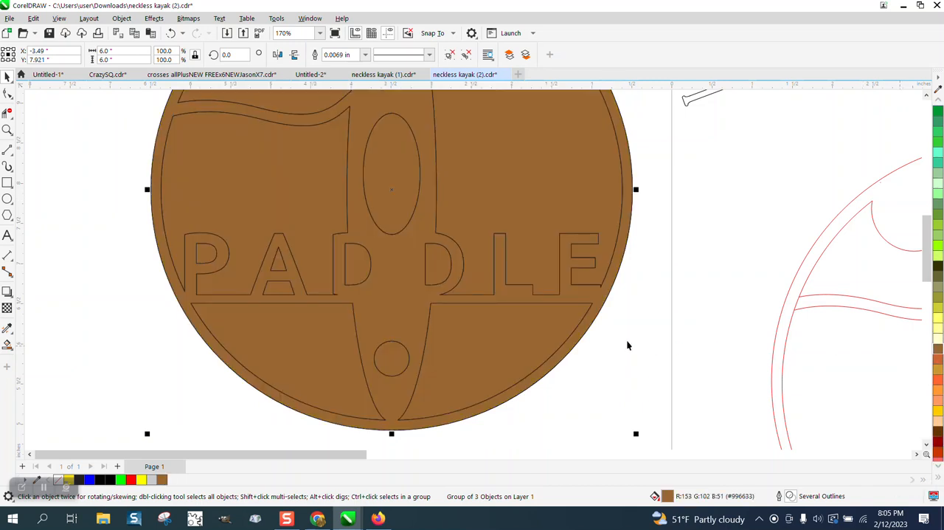
{"action": "left_click", "coordinate": [171, 33]}
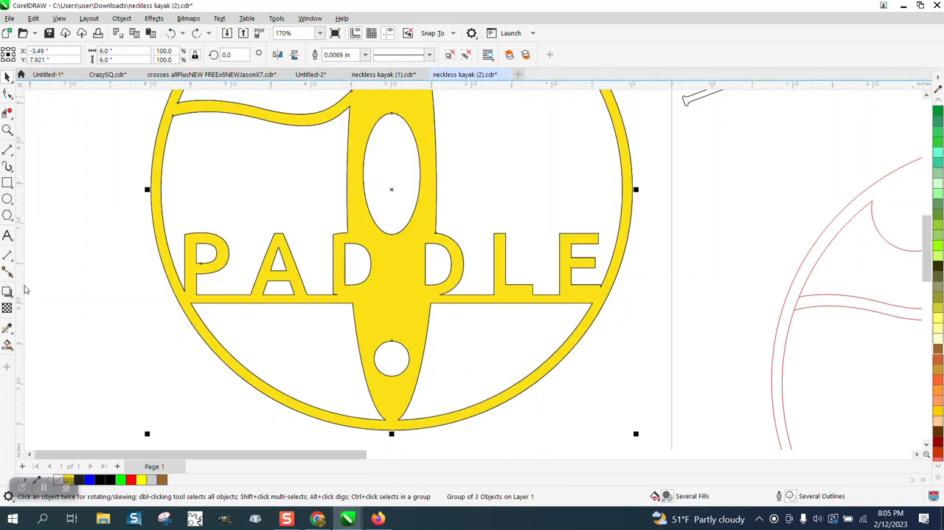
Smart-fill the body of the yellow PADDLE ornament with the reddish brown #CC6633 and no outline
{"action": "left_click", "coordinate": [5, 345]}
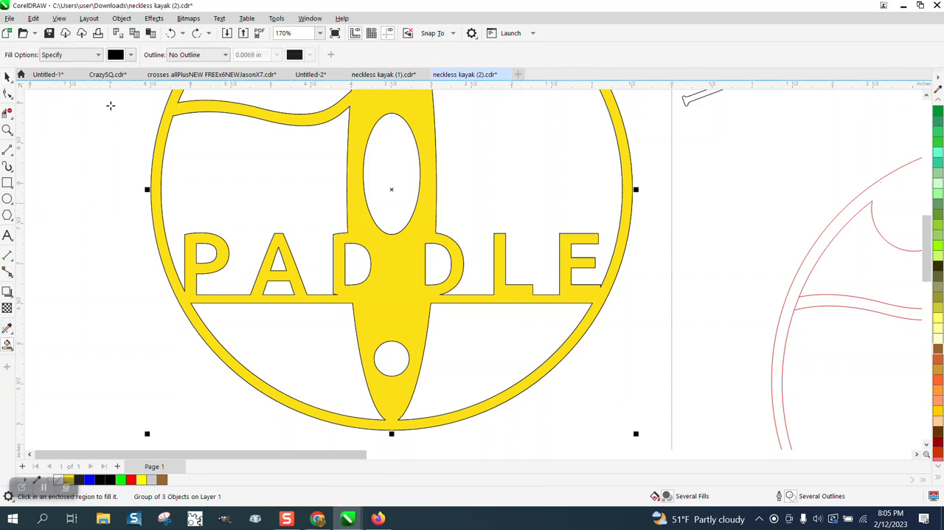
{"action": "left_click", "coordinate": [131, 55]}
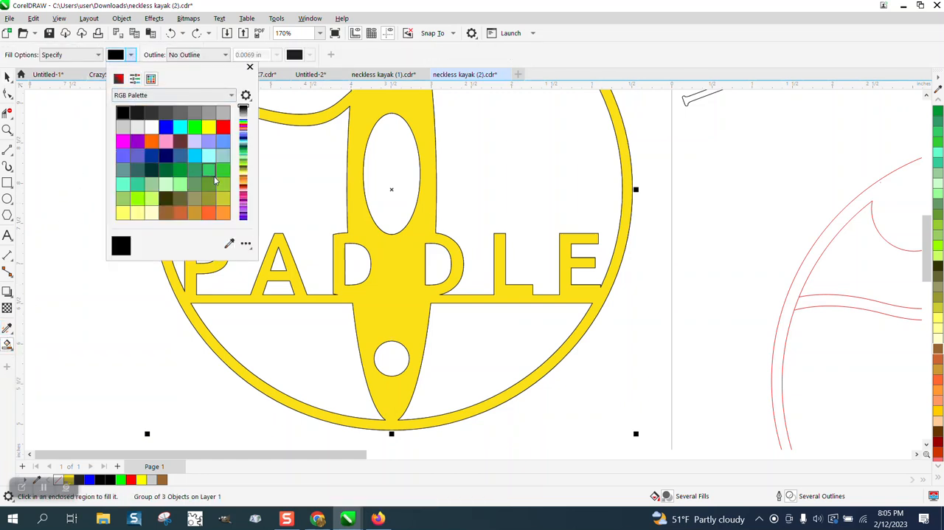
{"action": "left_click", "coordinate": [185, 217]}
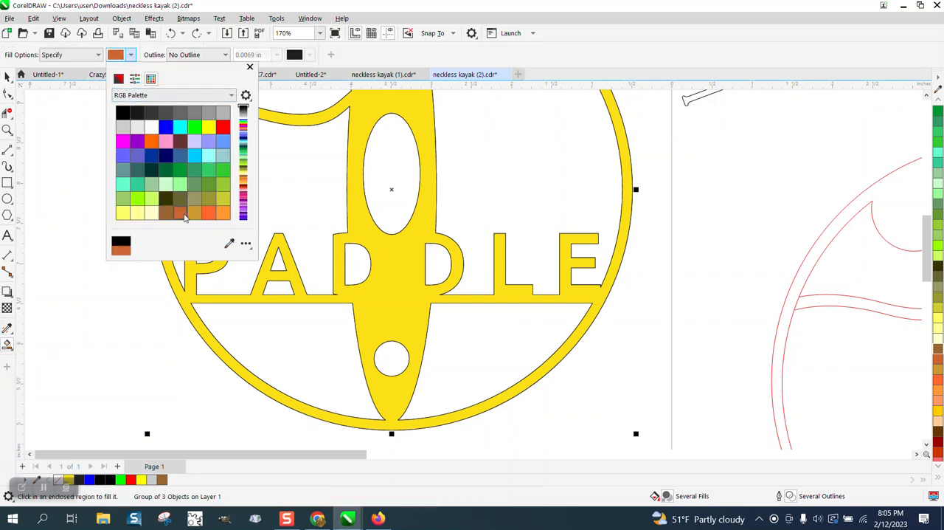
{"action": "left_click", "coordinate": [426, 180]}
{"action": "left_click", "coordinate": [428, 181]}
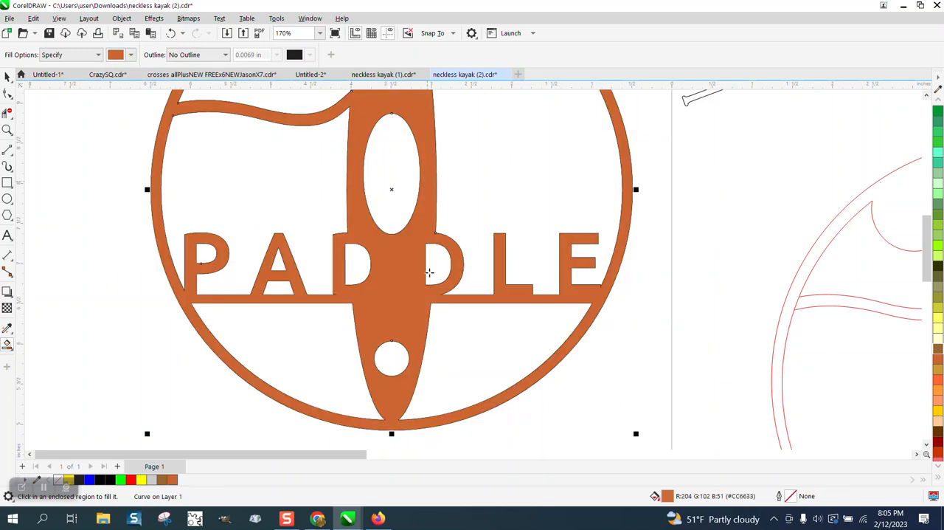
{"action": "scroll", "coordinate": [322, 288], "scroll_direction": "down", "scroll_amount": 3}
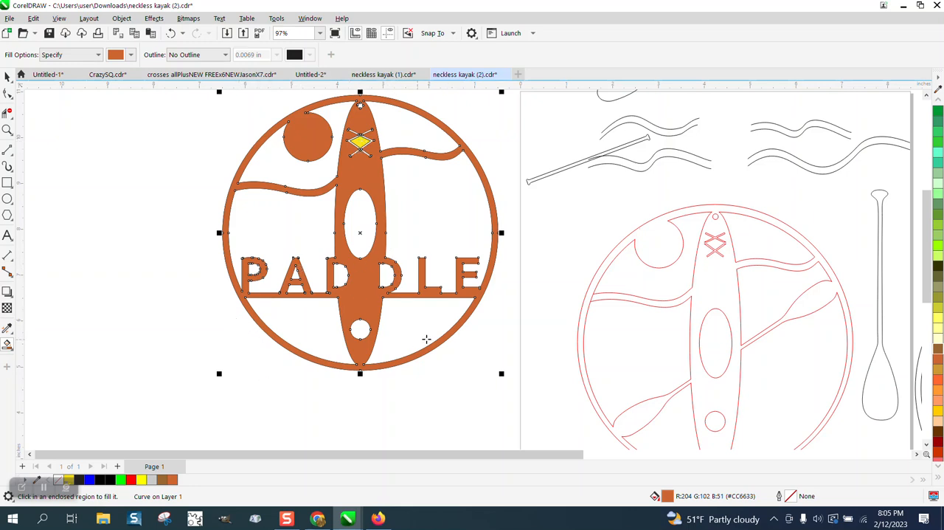
{"action": "left_click", "coordinate": [7, 76]}
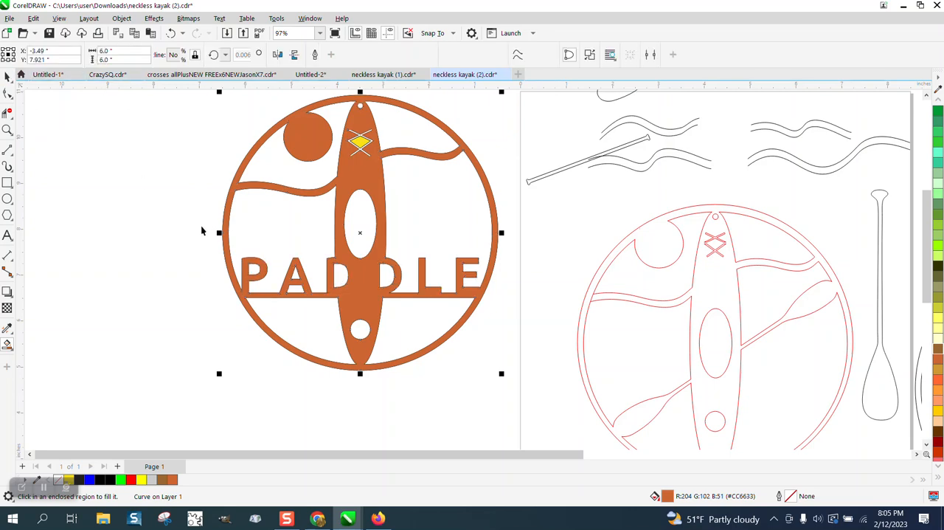
Examine the gap between the two lacing halves on the page's red kayak ornament and compare it with the other ornaments
{"action": "scroll", "coordinate": [203, 228], "scroll_direction": "down", "scroll_amount": 3}
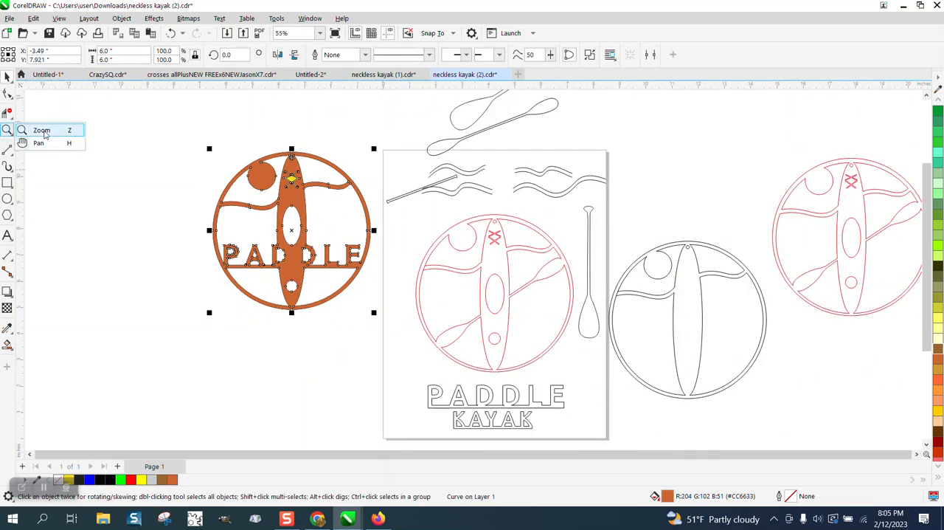
{"action": "left_click", "coordinate": [42, 130]}
{"action": "left_click_drag", "start_coordinate": [416, 209], "coordinate": [668, 394]}
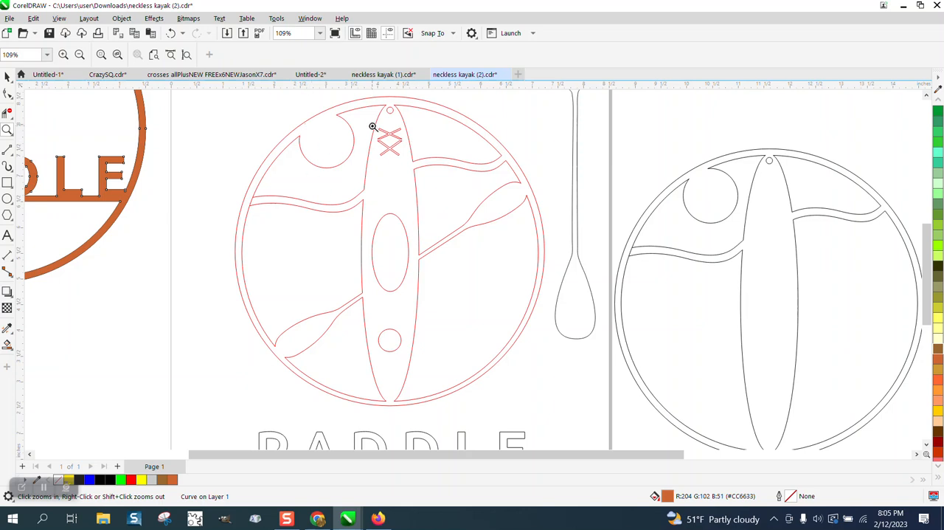
{"action": "left_click_drag", "start_coordinate": [372, 127], "coordinate": [441, 177]}
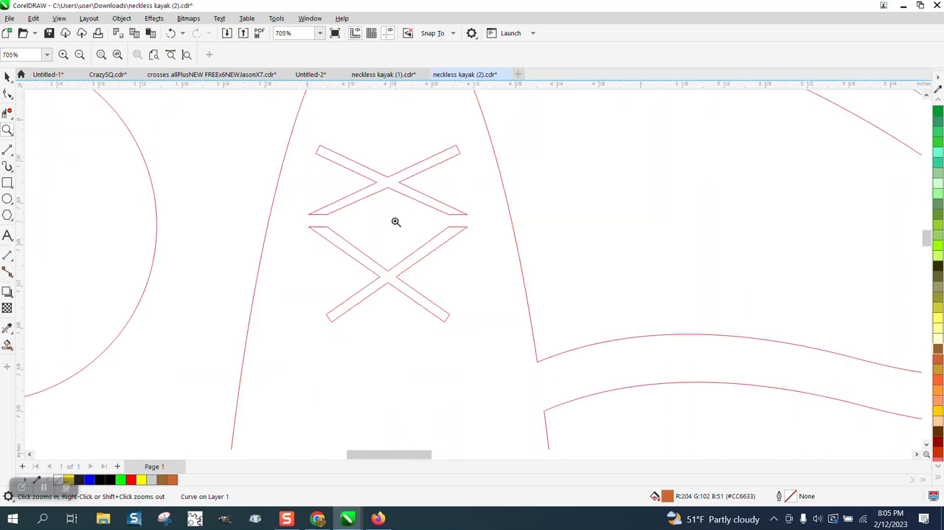
{"action": "scroll", "coordinate": [391, 210], "scroll_direction": "down", "scroll_amount": 2}
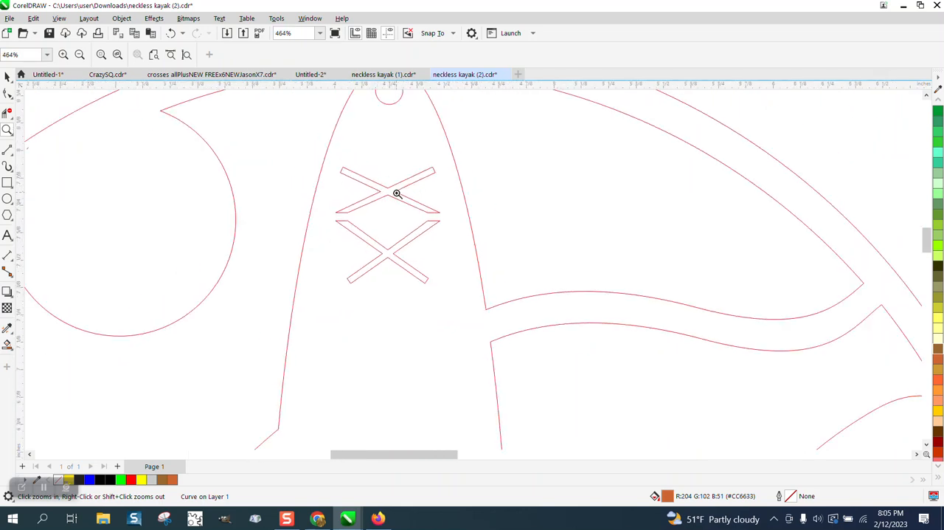
{"action": "scroll", "coordinate": [413, 205], "scroll_direction": "down", "scroll_amount": 2}
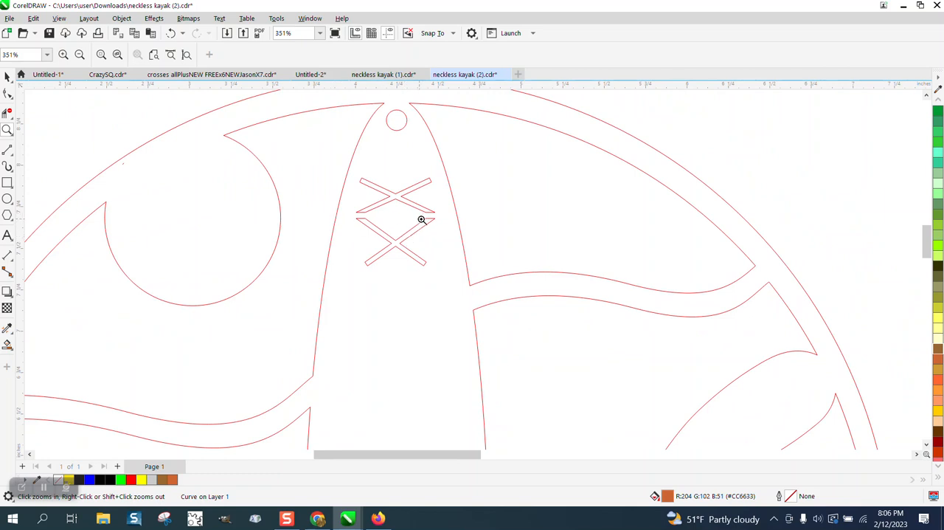
{"action": "scroll", "coordinate": [424, 218], "scroll_direction": "down", "scroll_amount": 2}
{"action": "scroll", "coordinate": [408, 208], "scroll_direction": "down", "scroll_amount": 1}
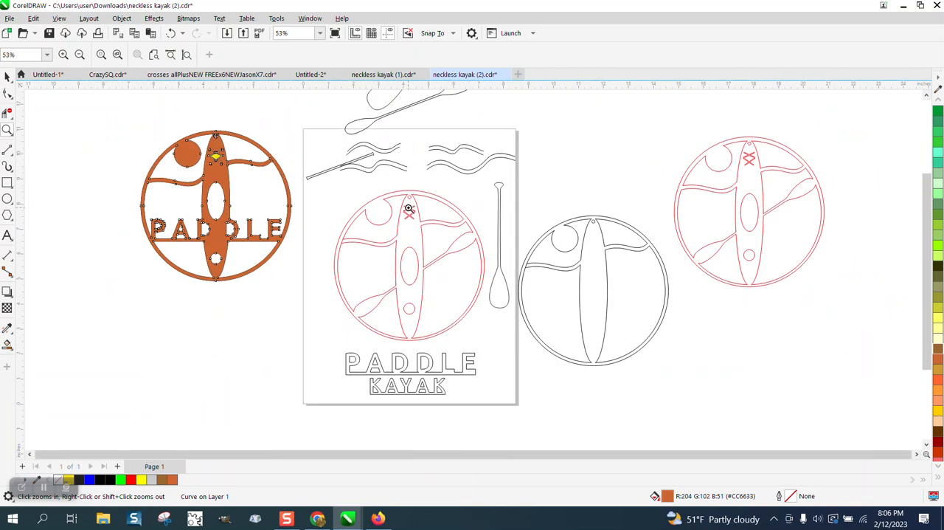